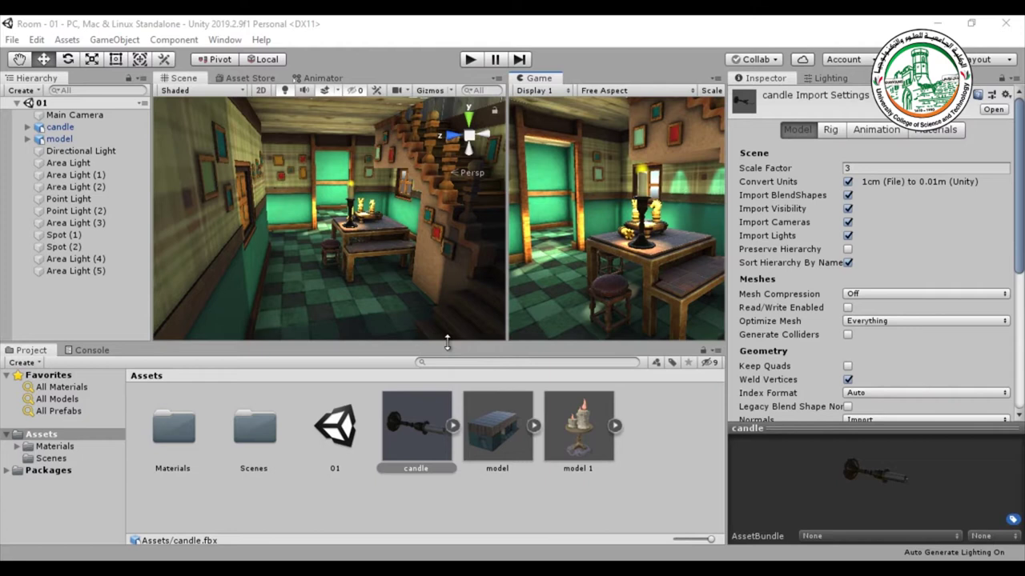
# Step: Examine the finished candle-lit room from several distances in the scene view and in an enlarged game view
pyautogui.scroll(-10, 384, 272)
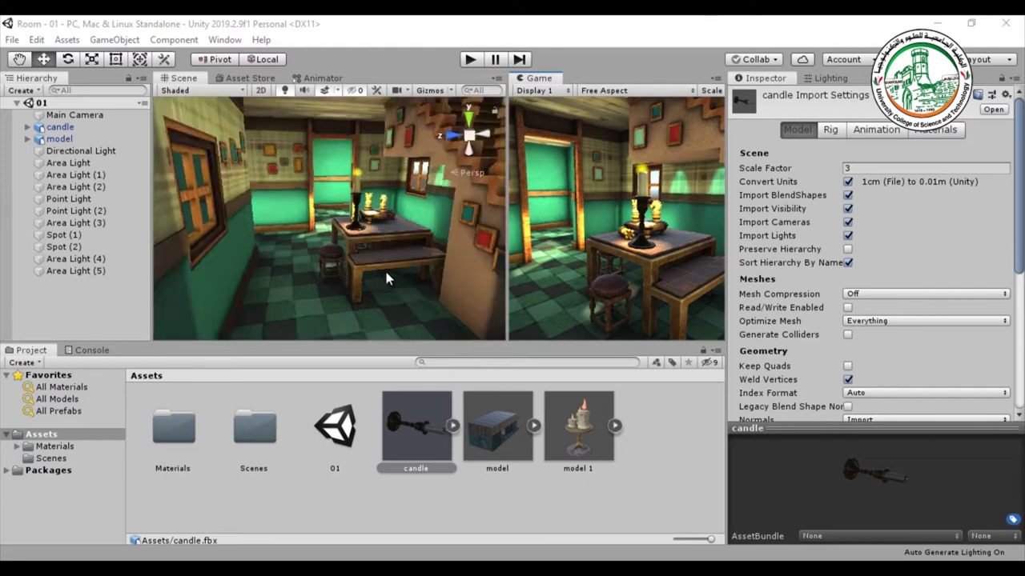
pyautogui.keyDown('alt'); pyautogui.moveTo(386, 278); pyautogui.dragTo(320, 256); pyautogui.keyUp('alt')
pyautogui.scroll(5, 311, 243)
pyautogui.scroll(10, 311, 242)
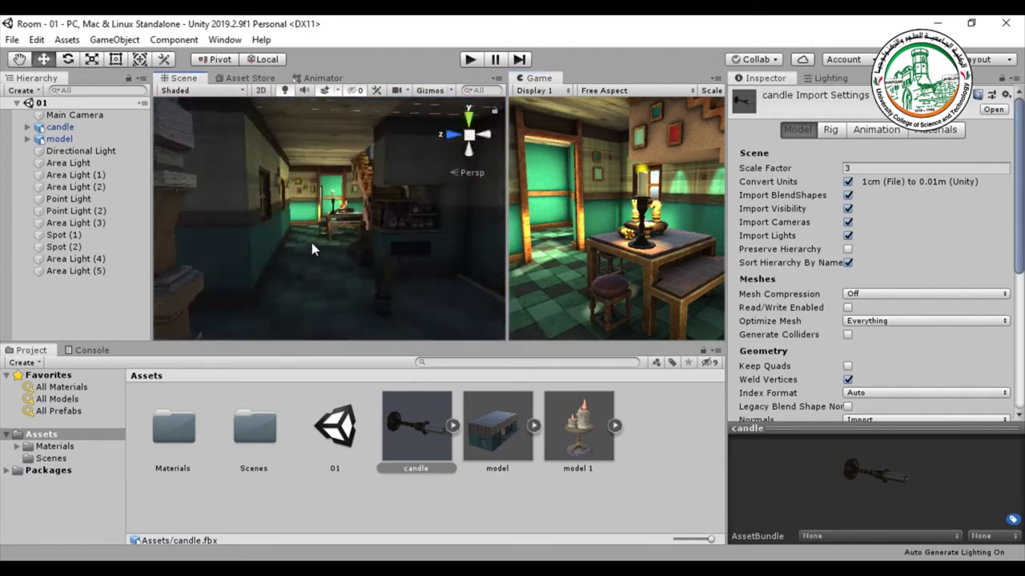
pyautogui.scroll(4, 332, 259)
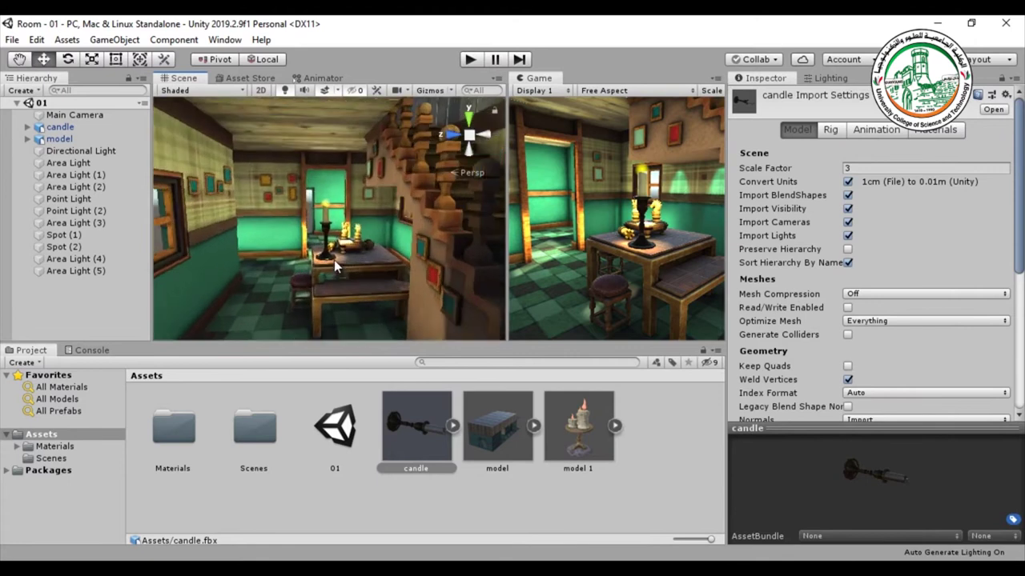
pyautogui.click(583, 245)
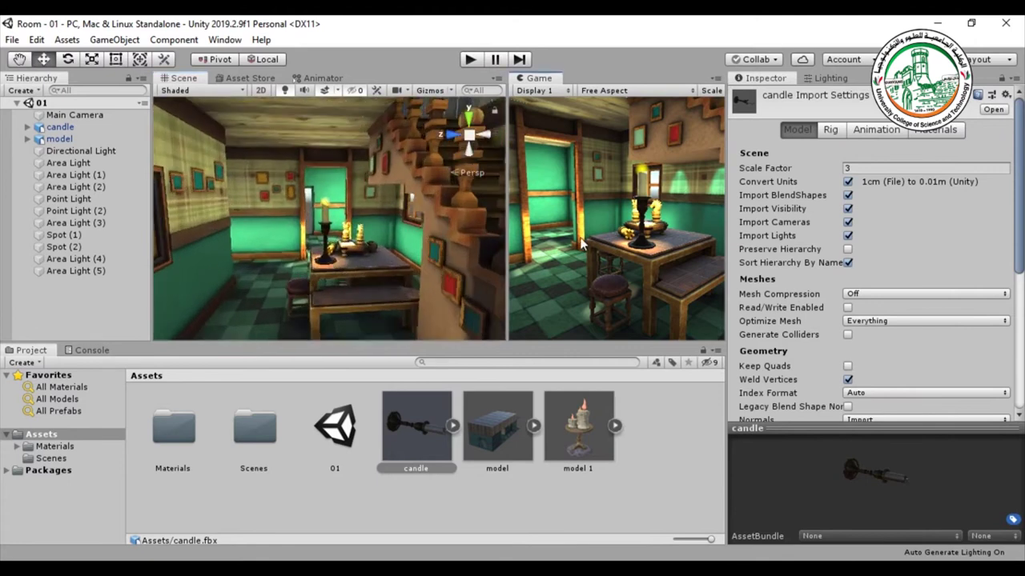
pyautogui.hotkey('shift', 'space')
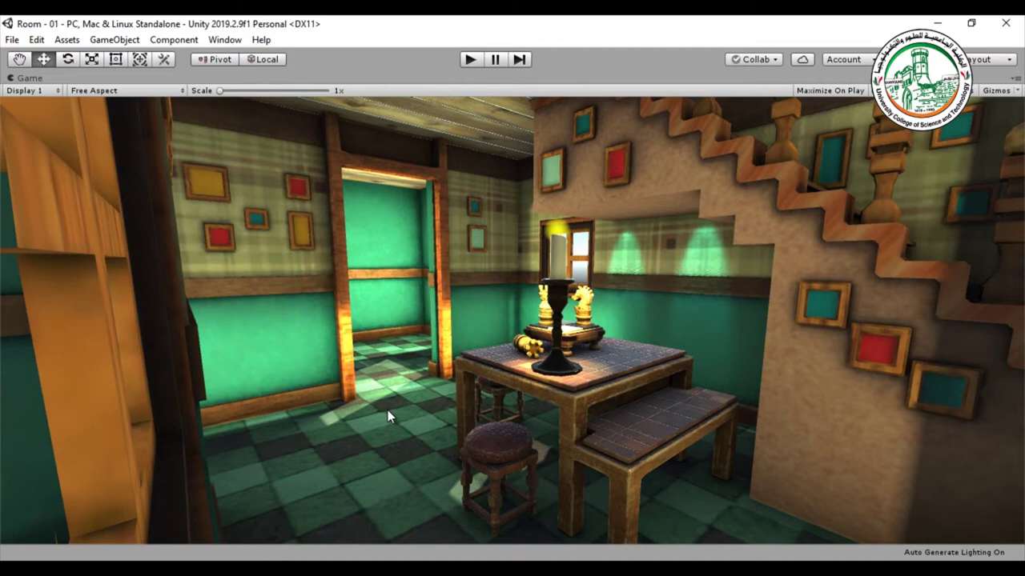
# Step: Switch to File Explorer and look through the Room folder and the images in its textures subfolder
pyautogui.click(940, 24)
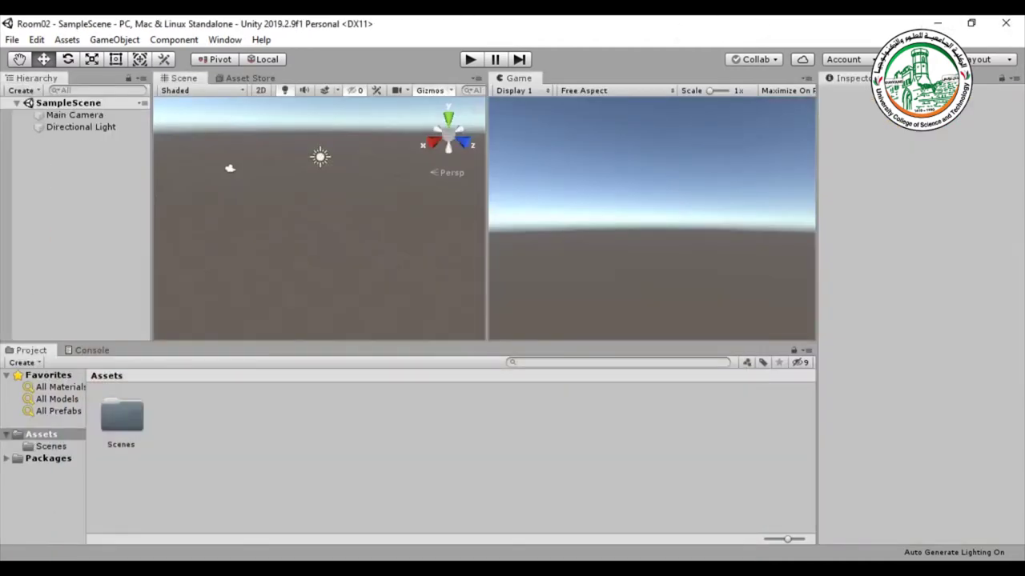
pyautogui.hotkey('alt', 'Tab')
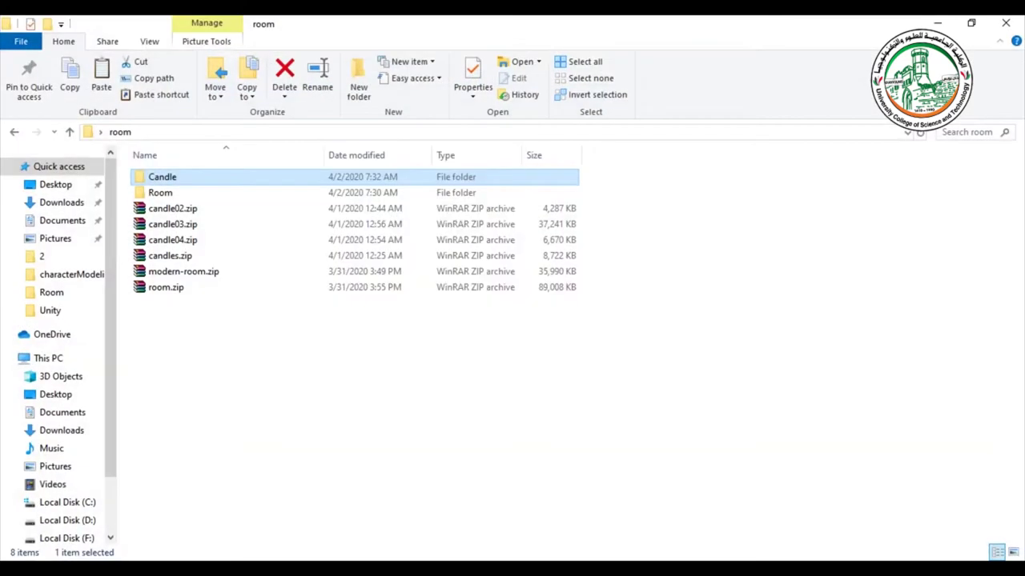
pyautogui.click(158, 196)
pyautogui.doubleClick(157, 196)
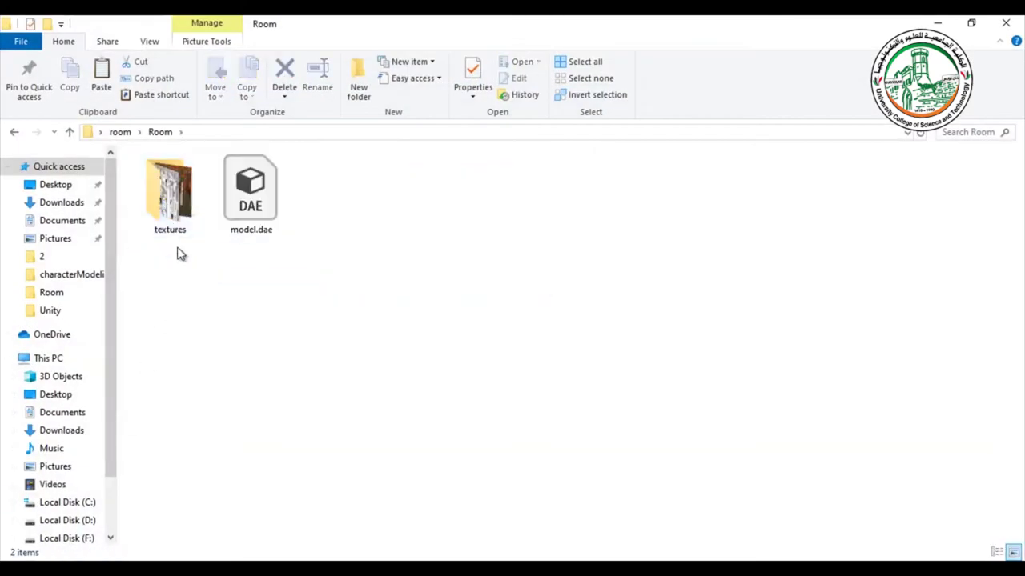
pyautogui.click(261, 206)
pyautogui.doubleClick(169, 208)
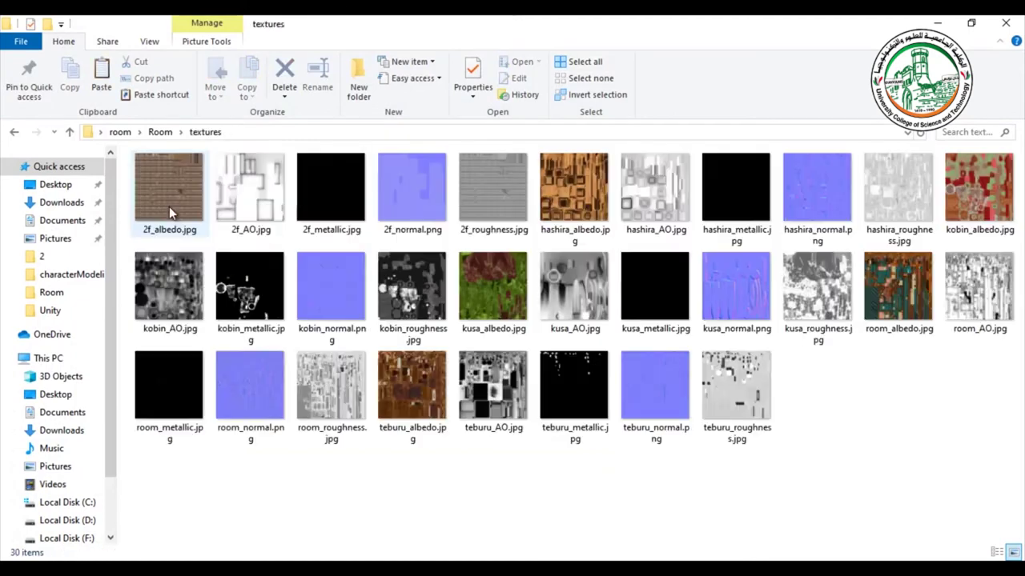
# Step: Import model.dae and the textures folder from the Room folder into the Assets of the Room02 Unity project
pyautogui.click(160, 132)
pyautogui.click(251, 206)
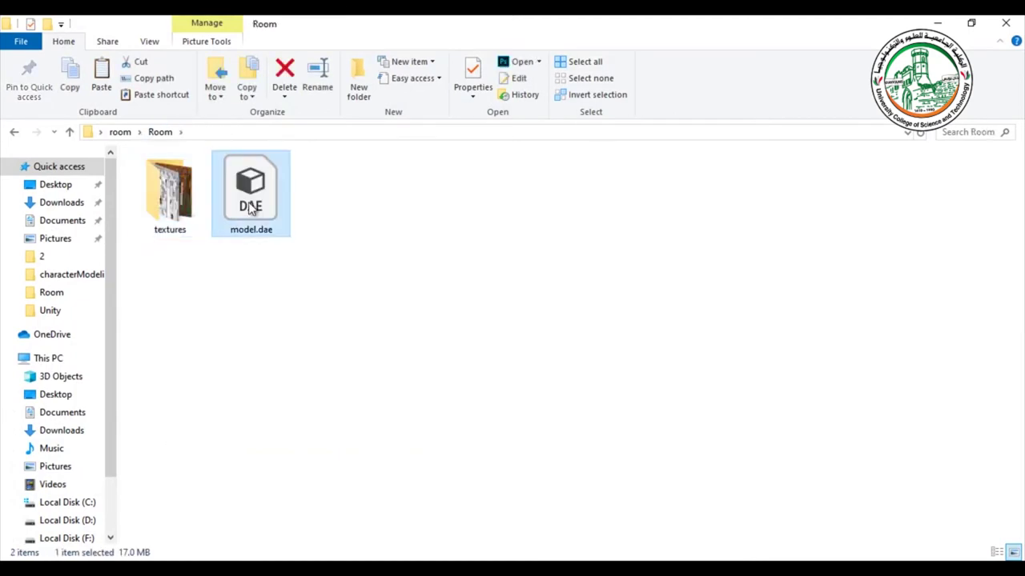
pyautogui.moveTo(273, 272); pyautogui.dragTo(296, 513)
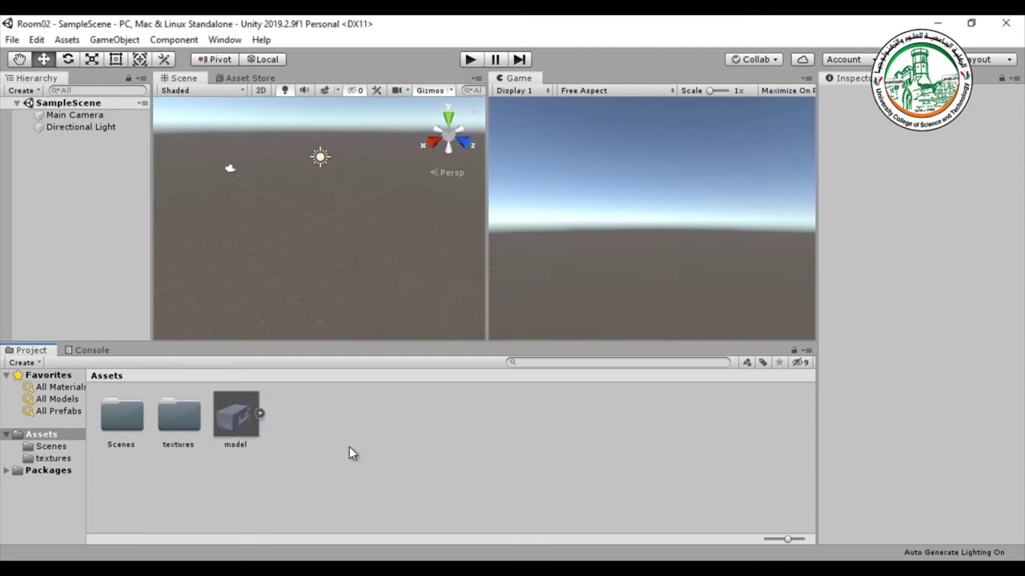
# Step: Set the imported model's Scale Factor to 10 and apply the import settings
pyautogui.click(236, 420)
pyautogui.click(872, 168)
pyautogui.write('10')
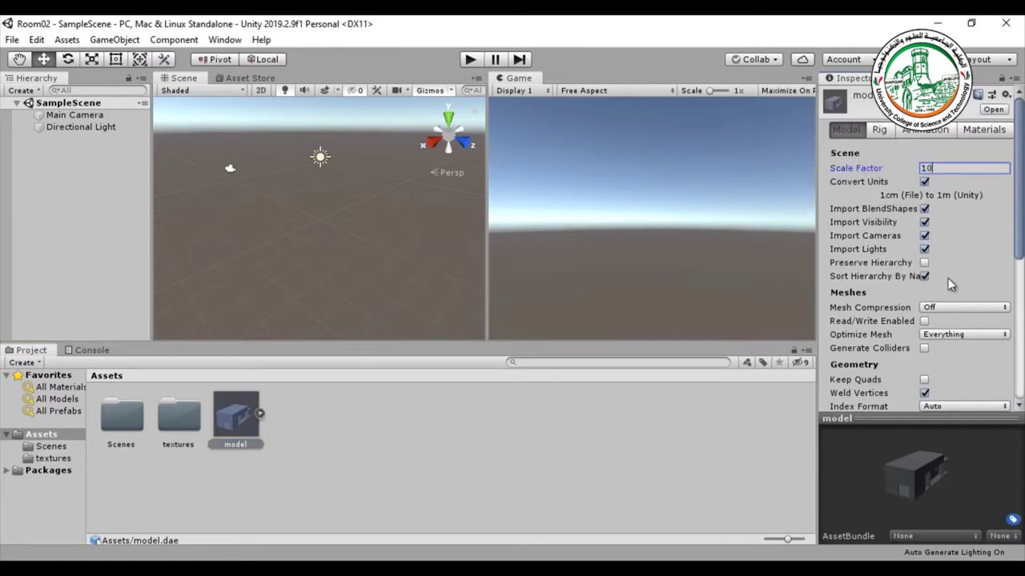
pyautogui.scroll(-5, 944, 240)
pyautogui.click(992, 279)
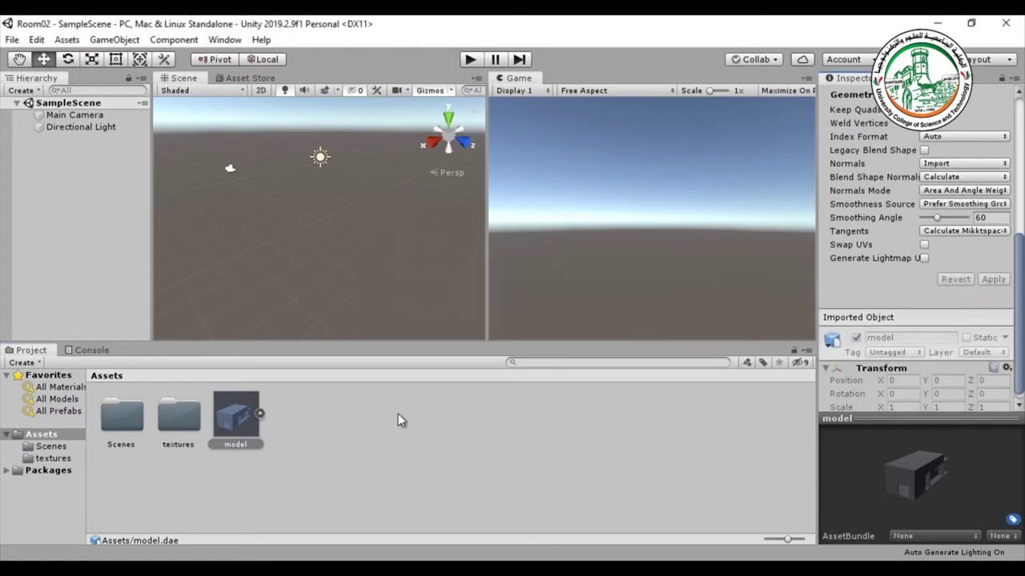
# Step: Place the model asset in the scene and set its position to 0, 0, 0
pyautogui.moveTo(228, 422); pyautogui.dragTo(293, 277)
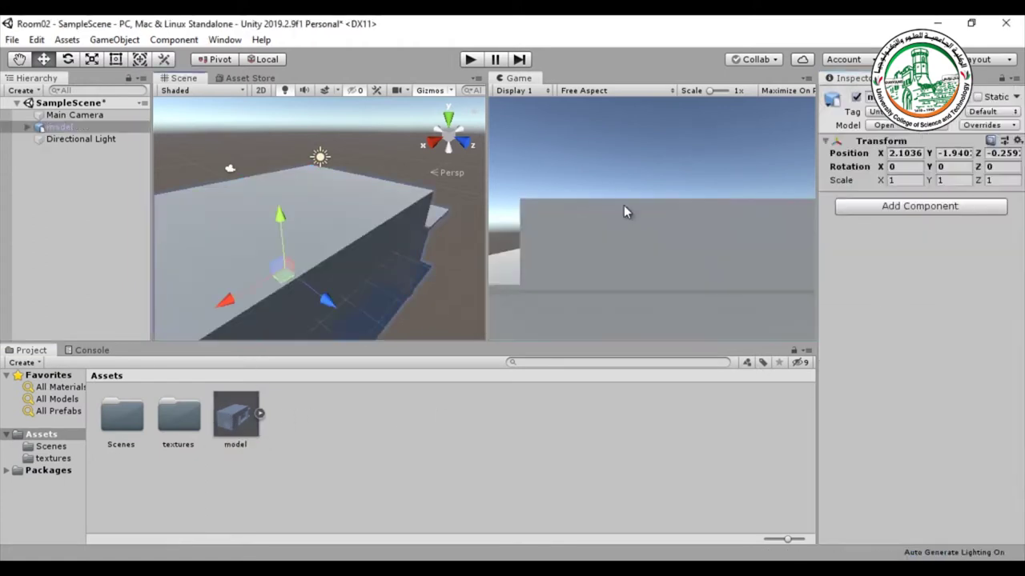
pyautogui.click(895, 153)
pyautogui.write('0')
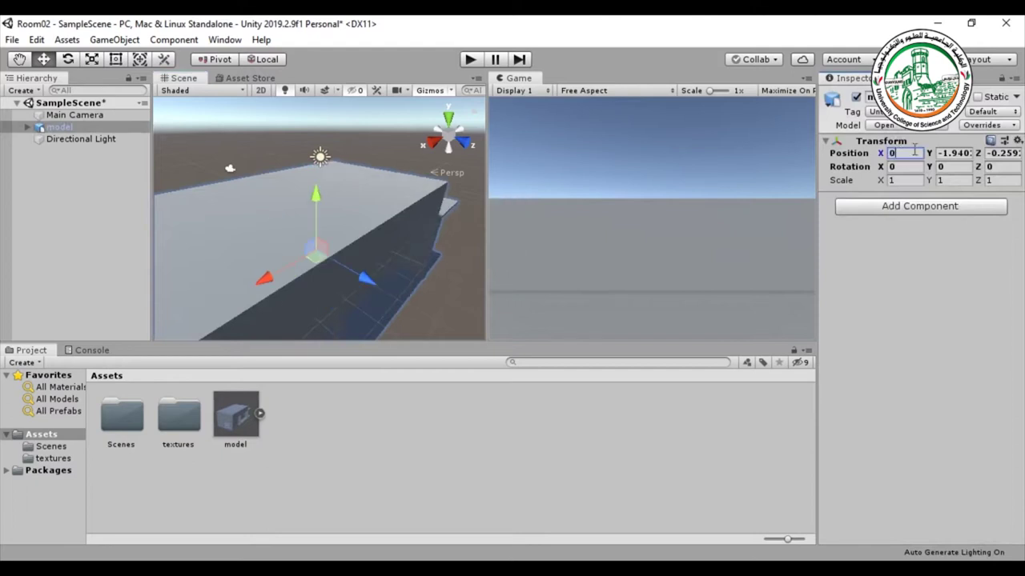
pyautogui.press('Tab')
pyautogui.write('0')
pyautogui.press('Tab')
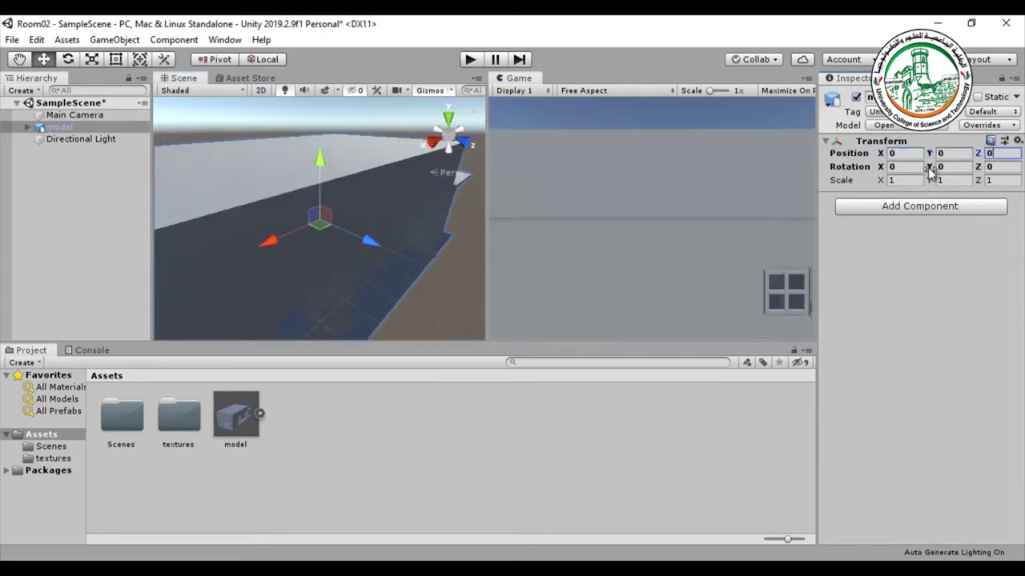
pyautogui.write('0')
# Step: Raise the model along its vertical axis to a Y position of about 3.46 so its base meets the ground
pyautogui.scroll(-5, 385, 244)
pyautogui.keyDown('alt'); pyautogui.moveTo(386, 244); pyautogui.dragTo(349, 208); pyautogui.keyUp('alt')
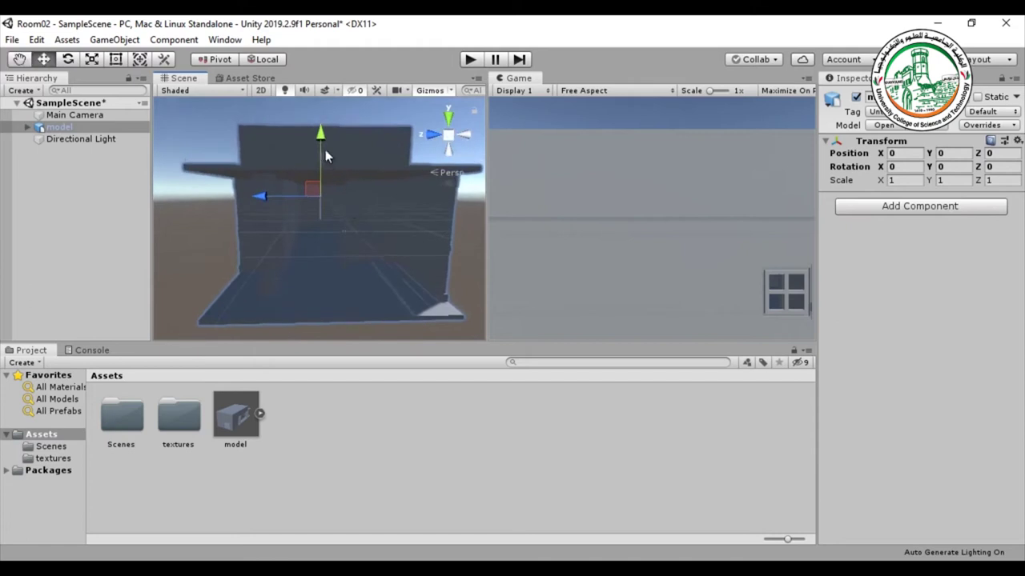
pyautogui.click(452, 174)
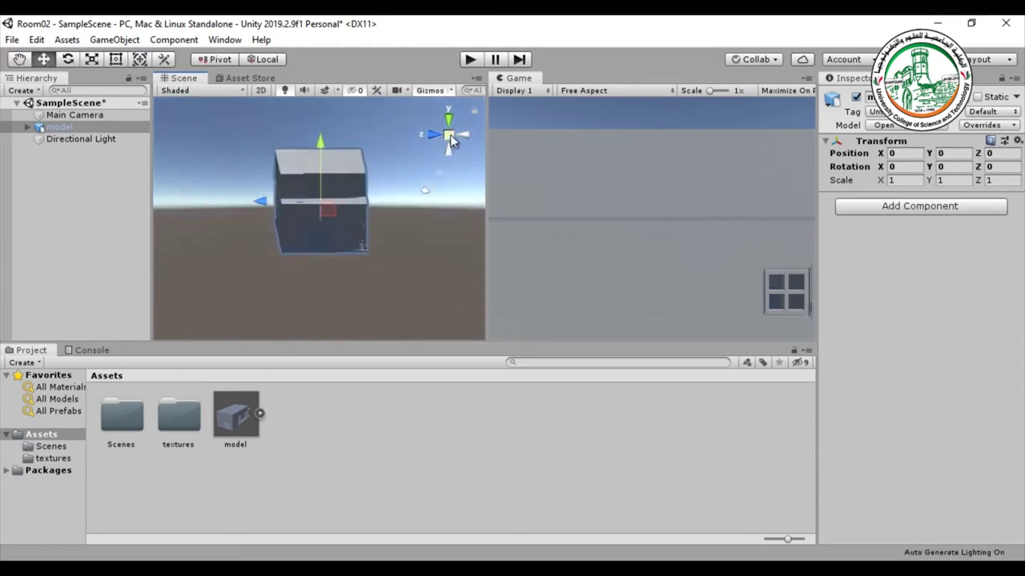
pyautogui.click(449, 133)
pyautogui.click(452, 173)
pyautogui.keyDown('alt'); pyautogui.moveTo(384, 222); pyautogui.dragTo(359, 178); pyautogui.keyUp('alt')
pyautogui.moveTo(323, 140); pyautogui.dragTo(319, 128)
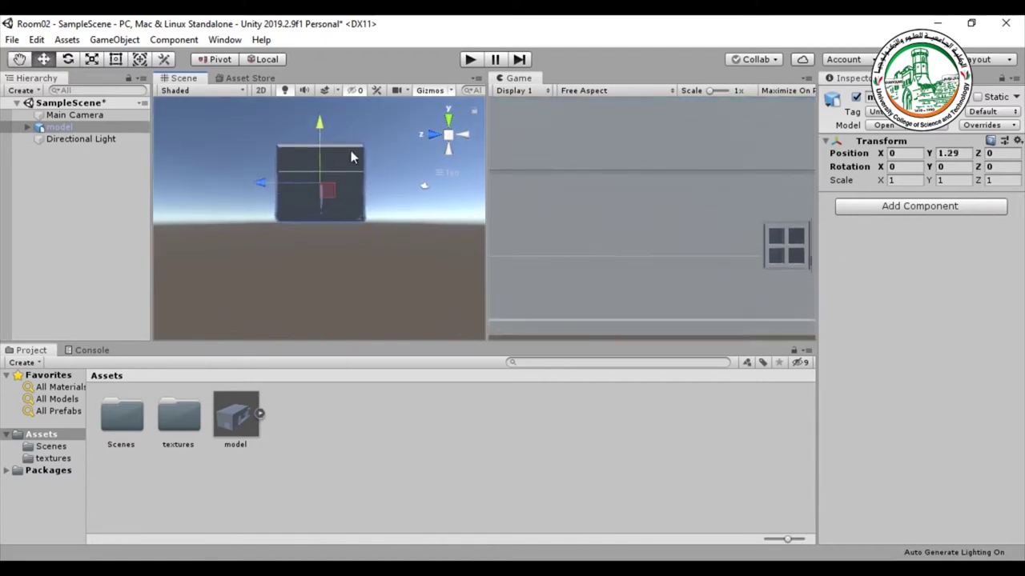
pyautogui.click(445, 173)
pyautogui.scroll(5, 344, 261)
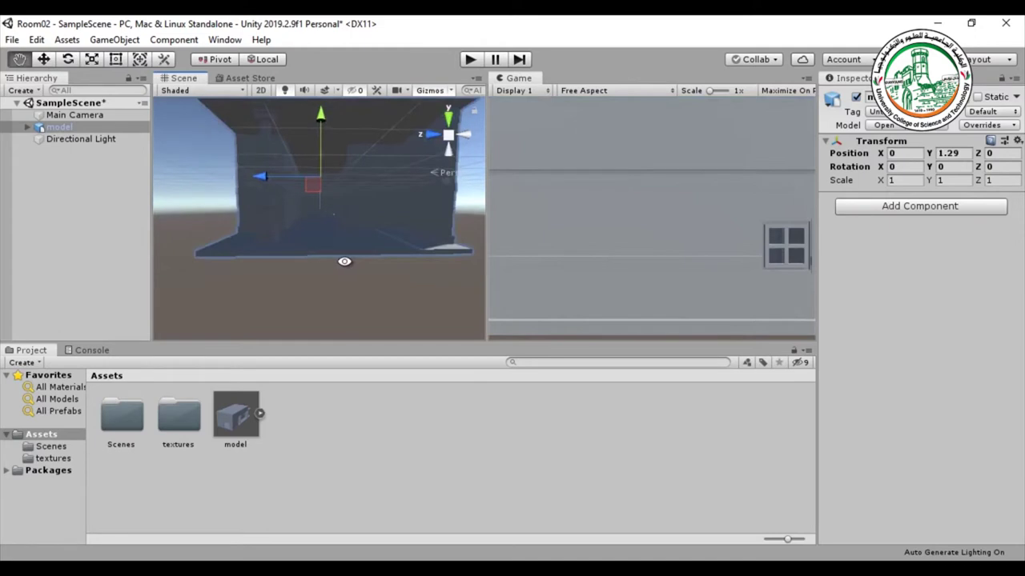
pyautogui.moveTo(322, 124); pyautogui.dragTo(322, 89)
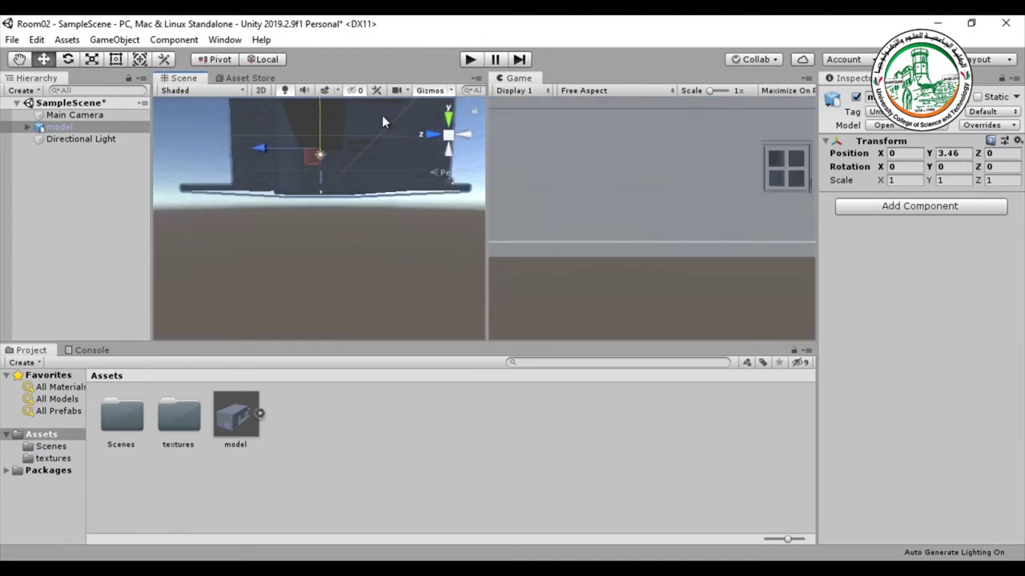
# Step: Inspect how the model sits relative to the ground in an enlarged scene view from different distances
pyautogui.moveTo(354, 227); pyautogui.dragTo(353, 251, button='middle')
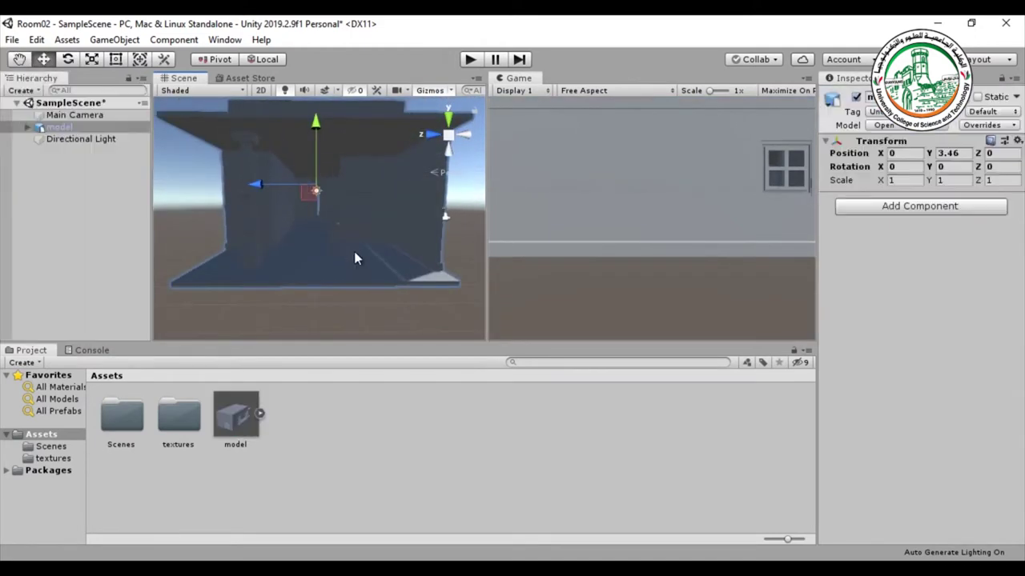
pyautogui.hotkey('shift', 'space')
pyautogui.scroll(-5, 425, 286)
pyautogui.keyDown('alt'); pyautogui.moveTo(425, 286); pyautogui.dragTo(483, 368); pyautogui.keyUp('alt')
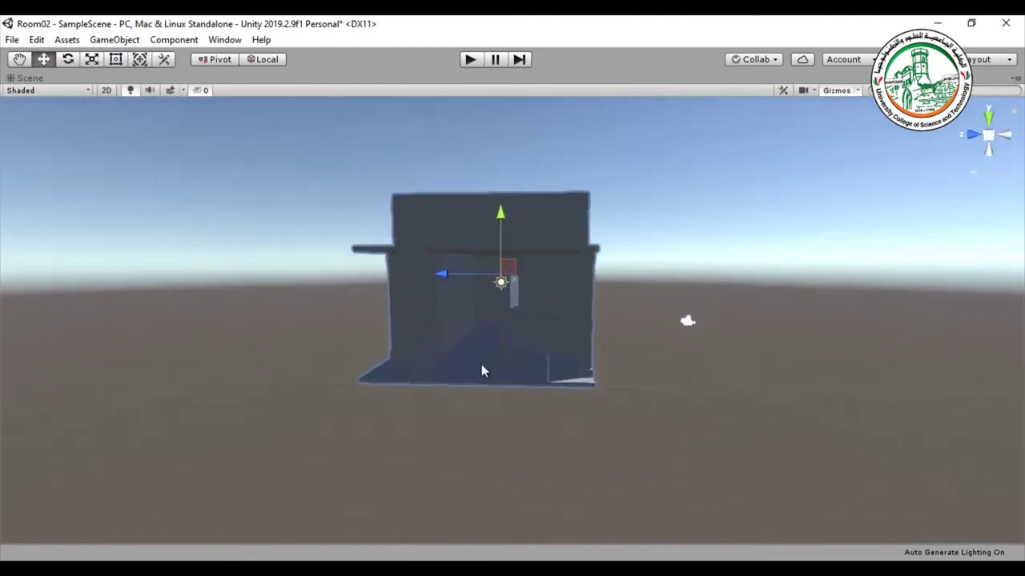
pyautogui.scroll(3, 488, 364)
pyautogui.scroll(3, 487, 364)
pyautogui.scroll(-4, 488, 365)
pyautogui.hotkey('shift', 'space')
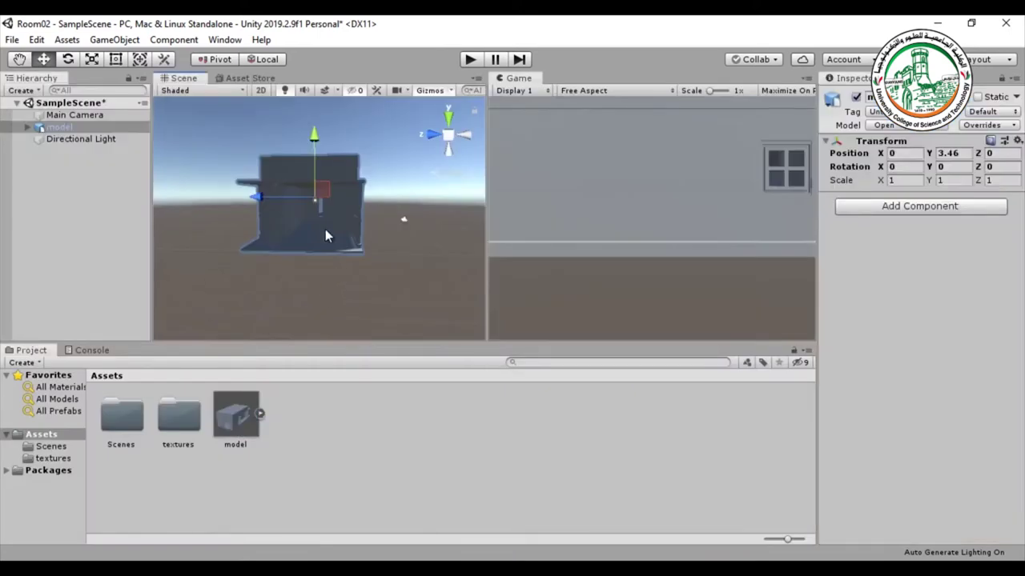
# Step: Inspect the scene model's room part, the model asset's material import settings and the contents of the textures folder
pyautogui.click(307, 231)
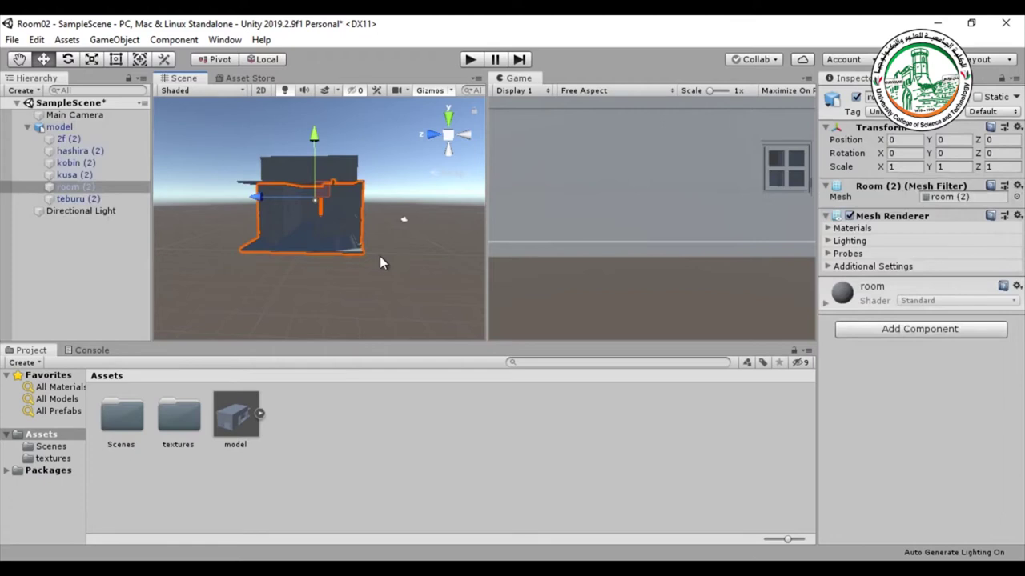
pyautogui.click(235, 420)
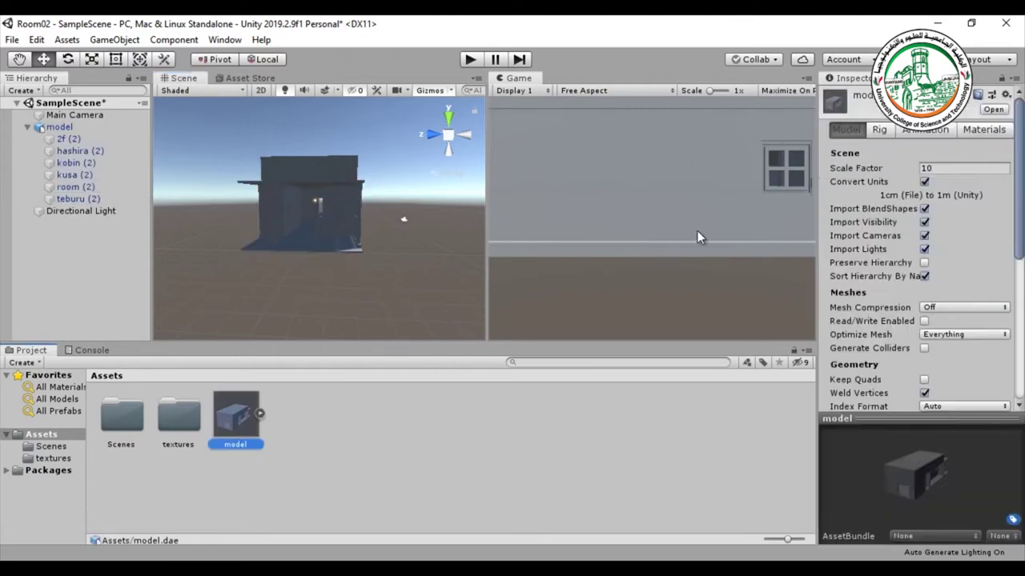
pyautogui.click(973, 128)
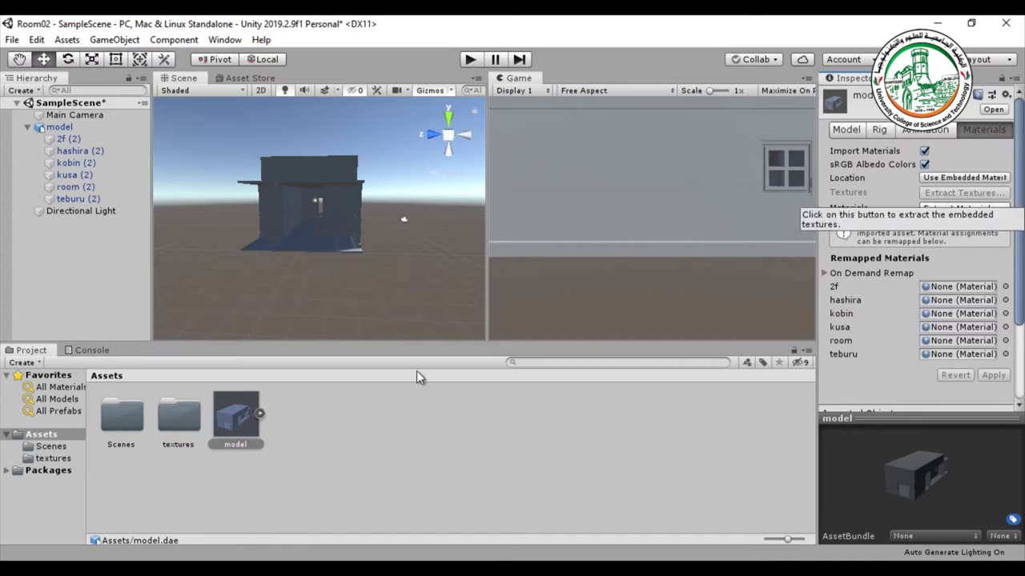
pyautogui.doubleClick(175, 416)
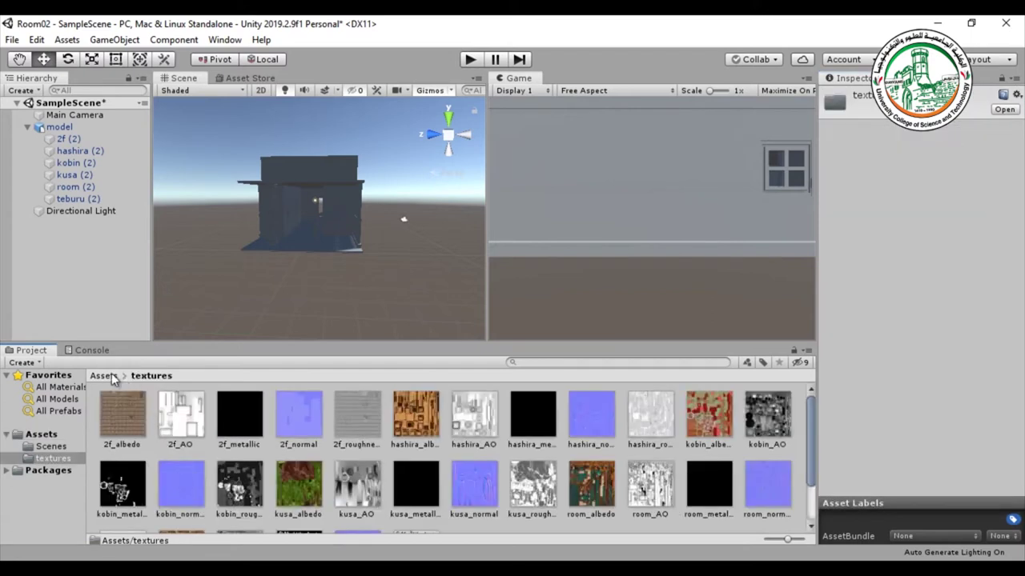
# Step: Create a folder named Materials in the project's Assets
pyautogui.click(111, 373)
pyautogui.rightClick(367, 457)
pyautogui.moveTo(433, 115)
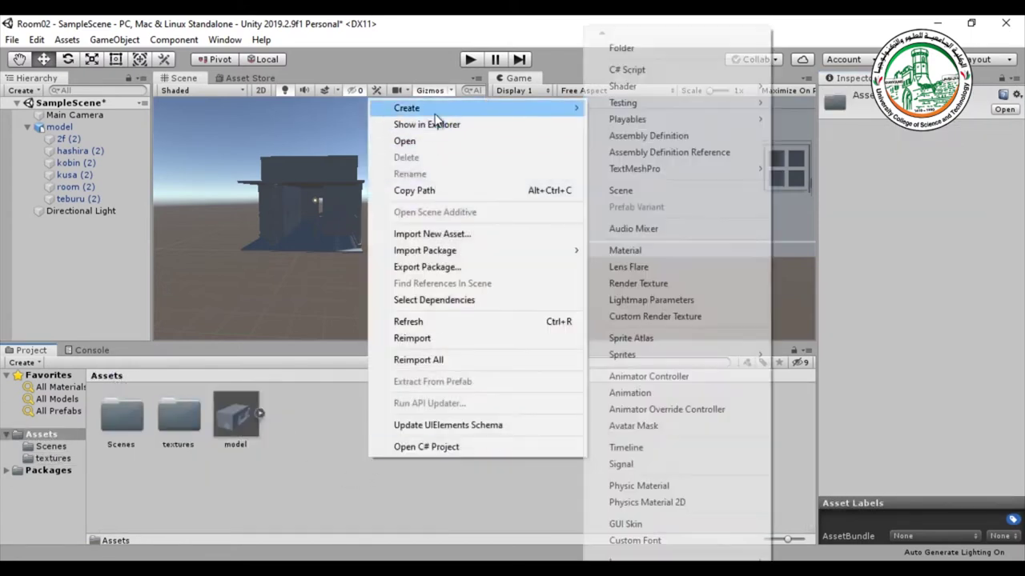
pyautogui.click(621, 48)
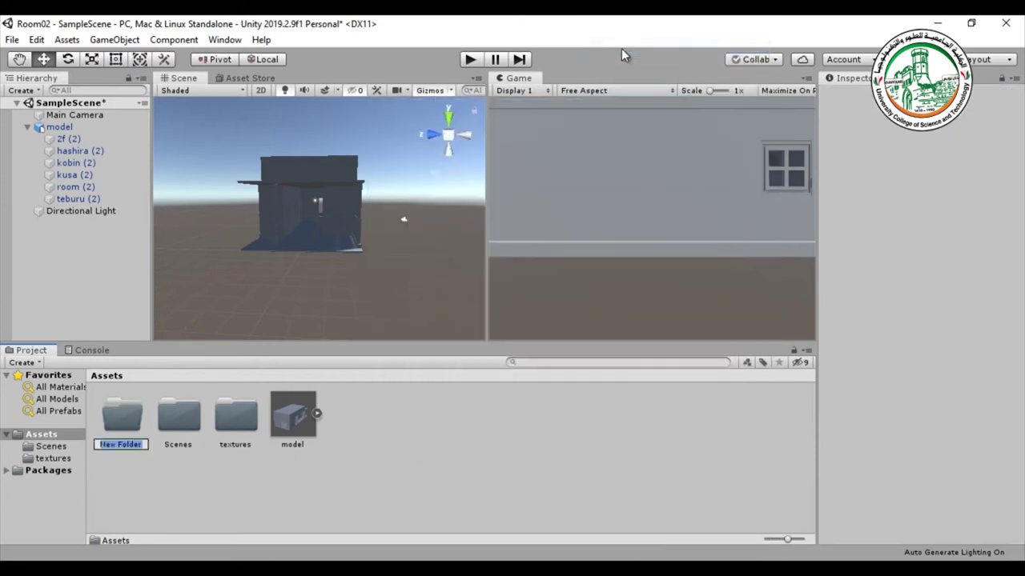
pyautogui.write('Materials')
pyautogui.press('Return')
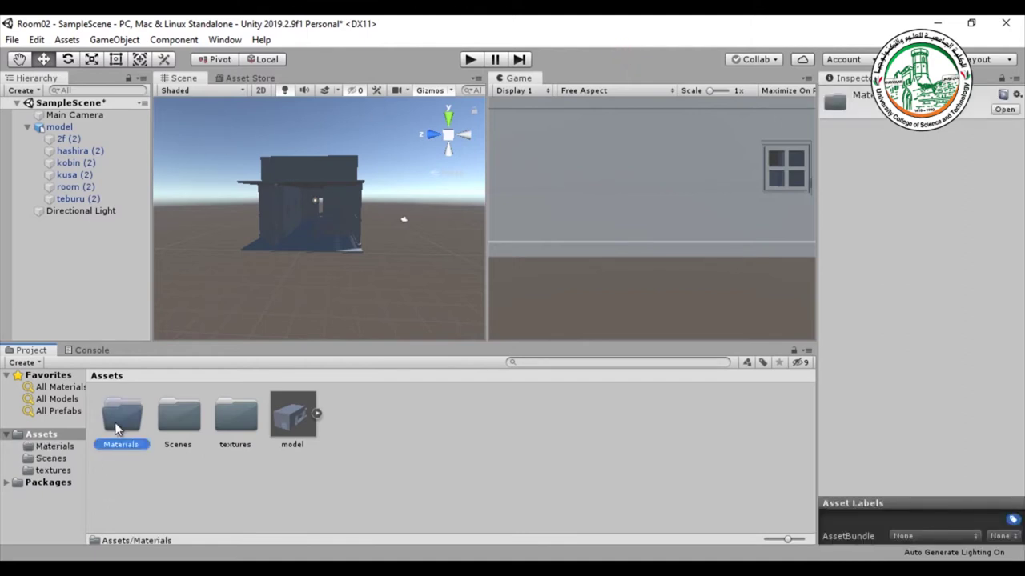
# Step: Create a subfolder named Room inside the Materials folder
pyautogui.click(288, 420)
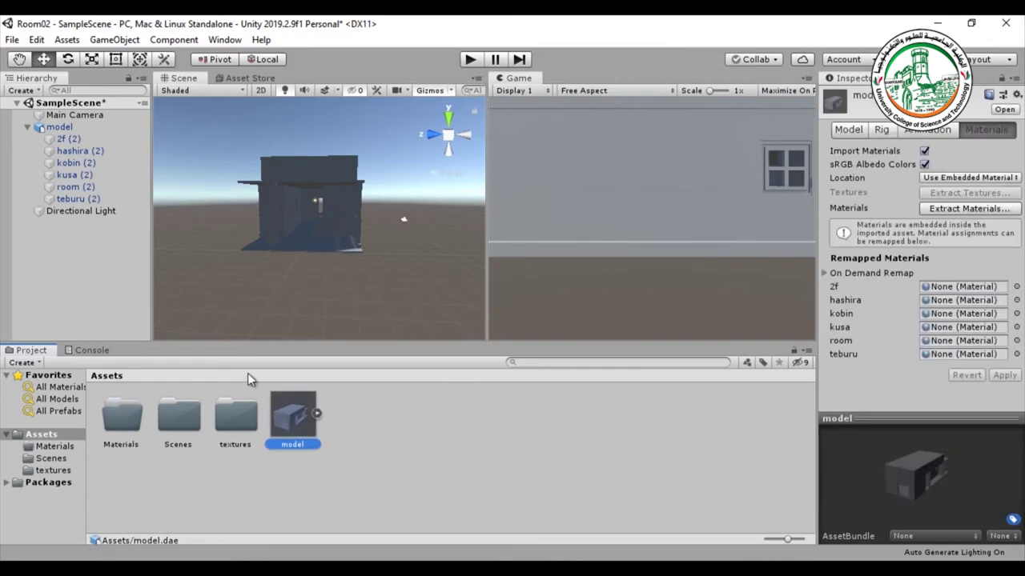
pyautogui.doubleClick(132, 413)
pyautogui.rightClick(200, 413)
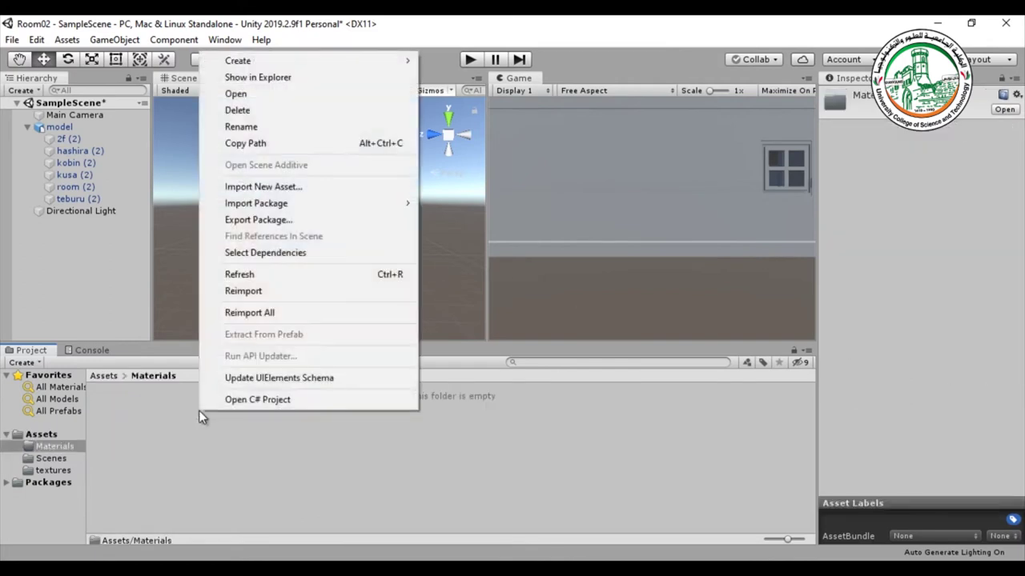
pyautogui.moveTo(271, 62)
pyautogui.click(451, 50)
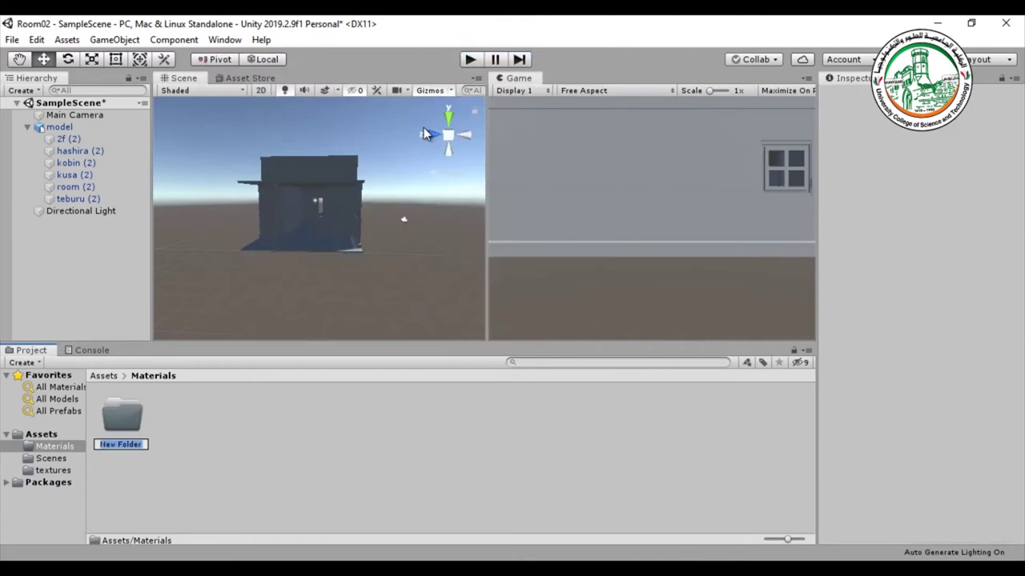
pyautogui.write('Room')
pyautogui.press('Return')
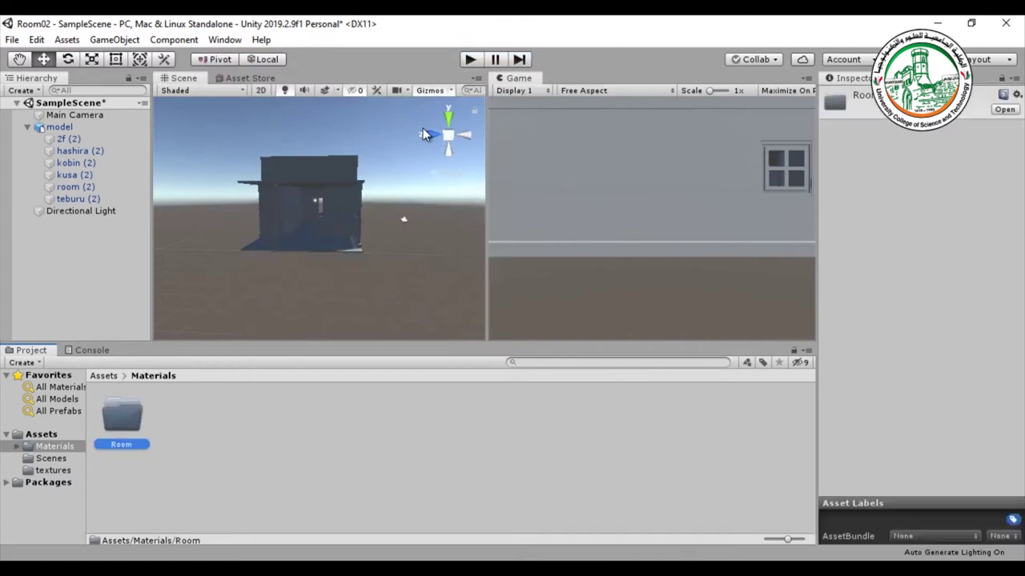
# Step: Move all the texture files from the textures folder into the Room folder inside Materials
pyautogui.click(104, 376)
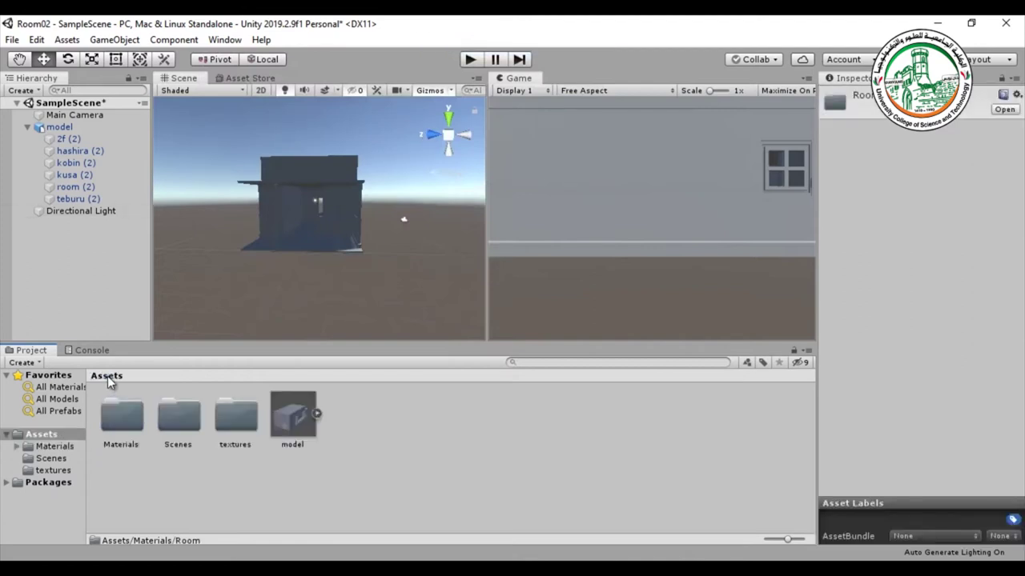
pyautogui.doubleClick(237, 424)
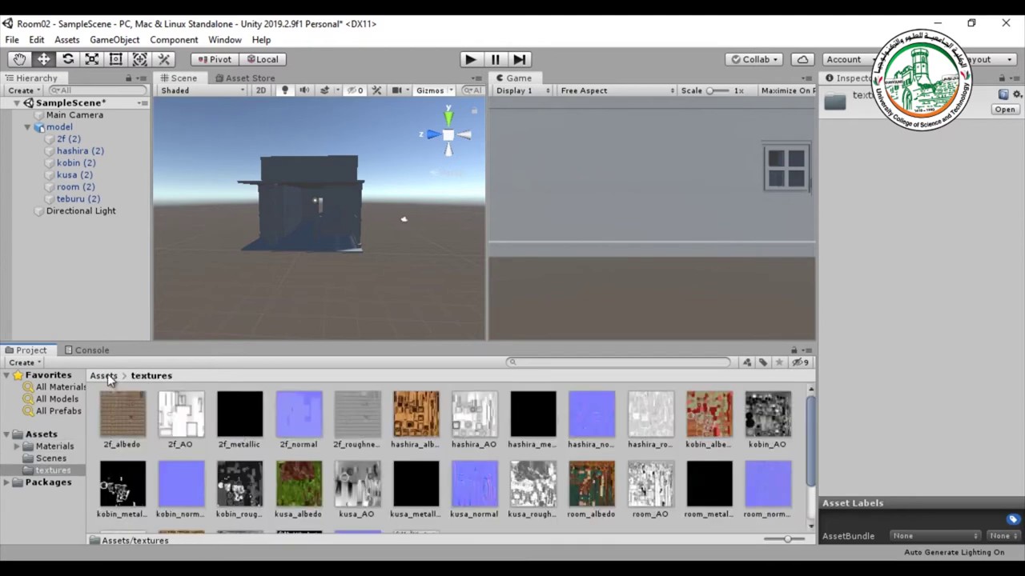
pyautogui.hotkey('ctrl', 'a')
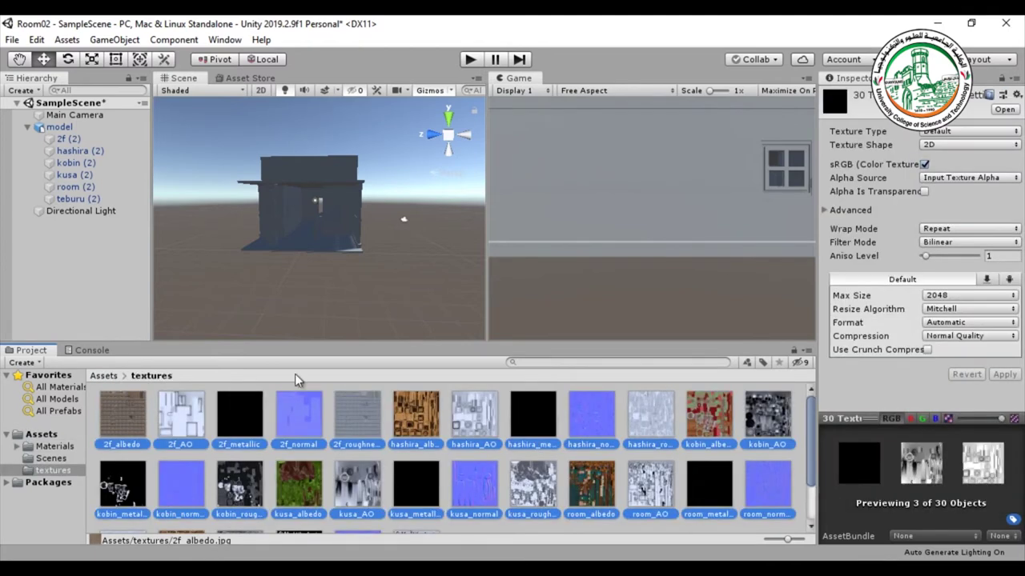
pyautogui.moveTo(298, 344); pyautogui.dragTo(294, 286)
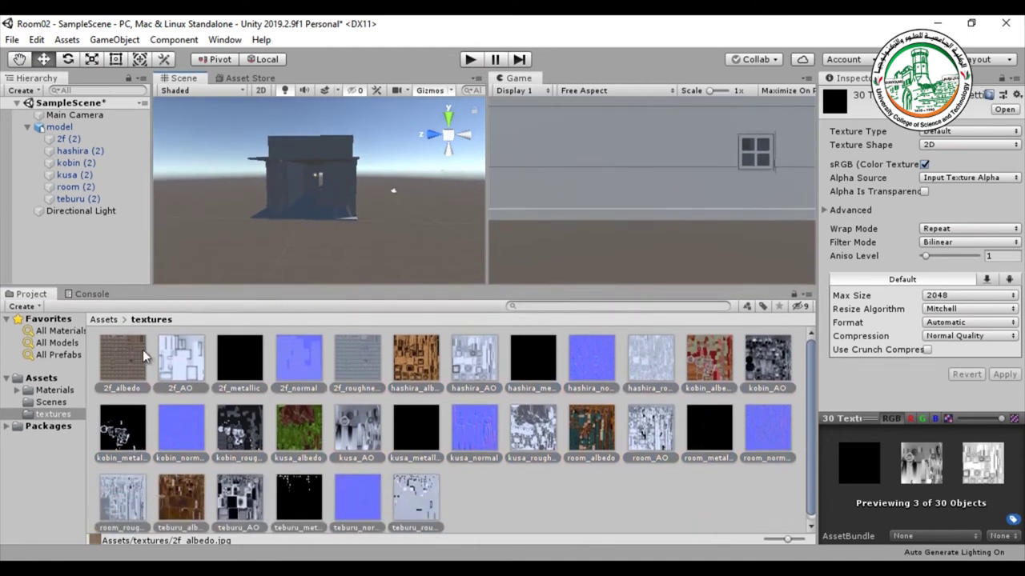
pyautogui.click(17, 390)
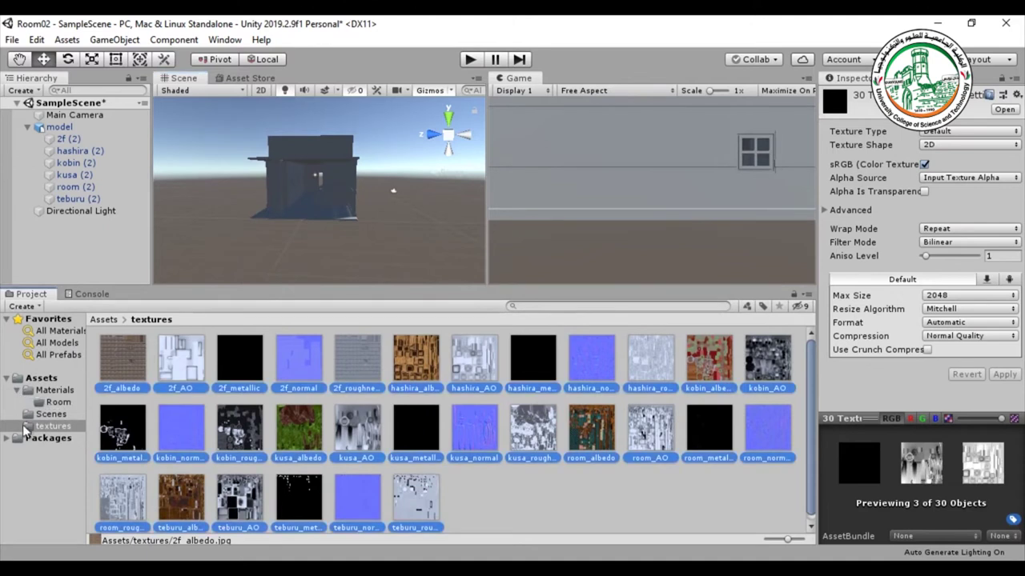
pyautogui.moveTo(130, 362); pyautogui.dragTo(54, 408)
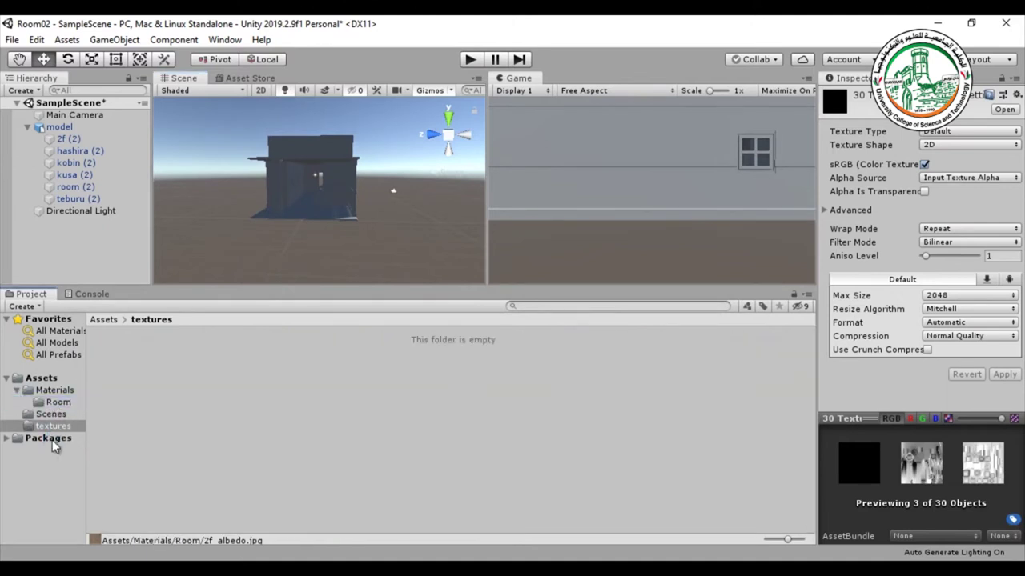
# Step: Delete the emptied textures folder from the project's Assets
pyautogui.click(108, 320)
pyautogui.click(239, 370)
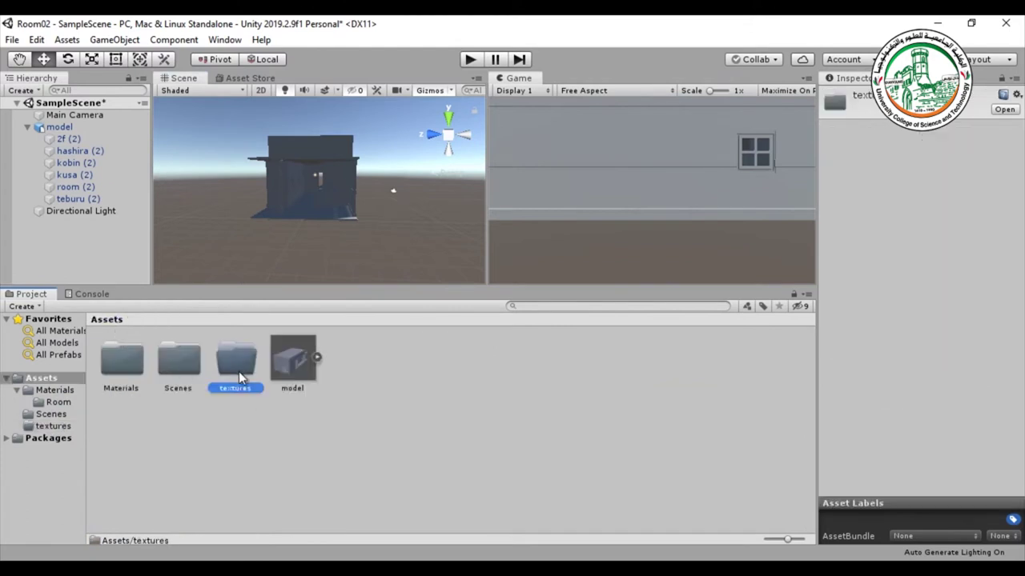
pyautogui.press('Delete')
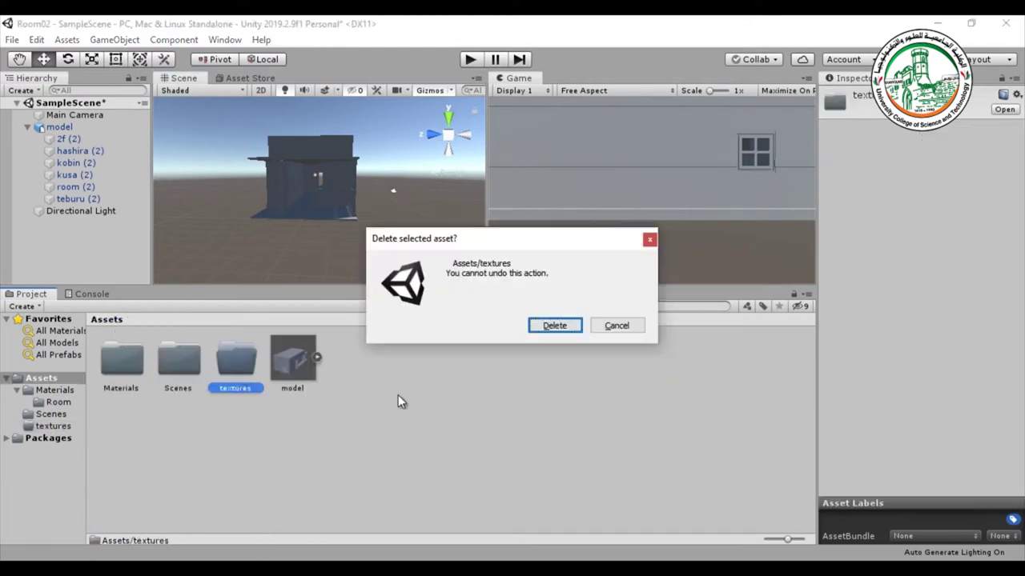
pyautogui.click(554, 325)
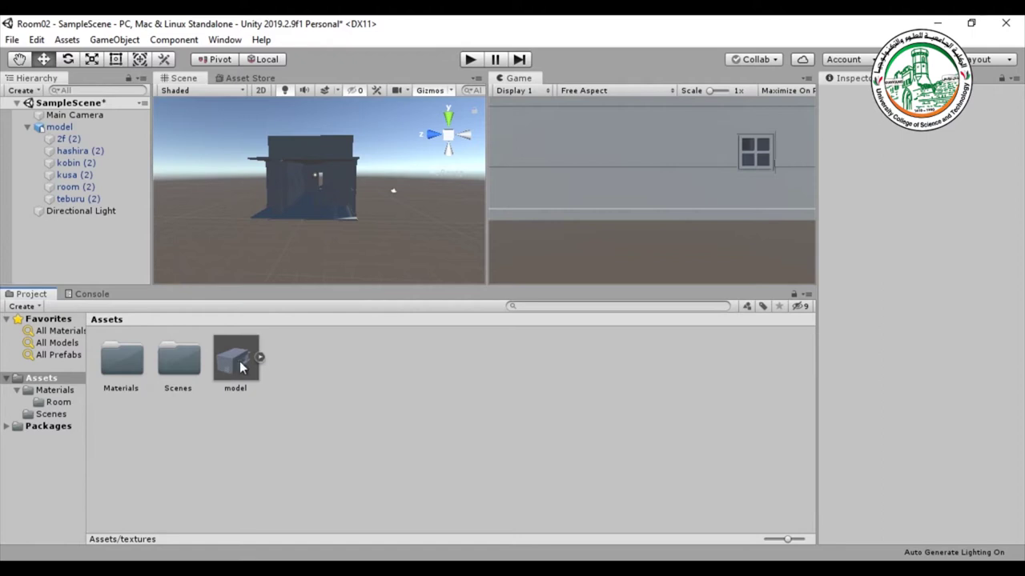
# Step: Extract the model asset's embedded materials into the Materials/Room folder
pyautogui.click(238, 360)
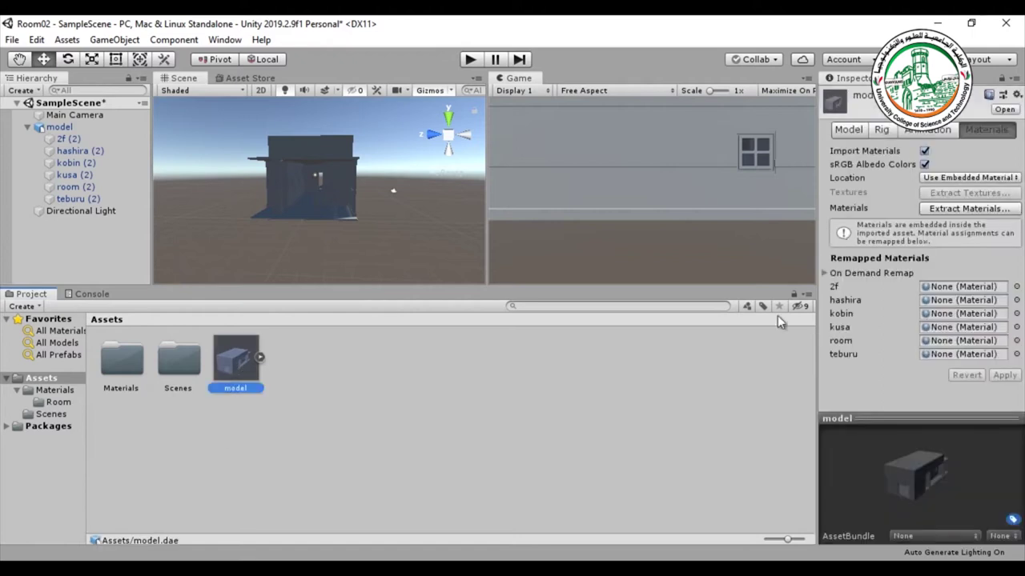
pyautogui.click(952, 209)
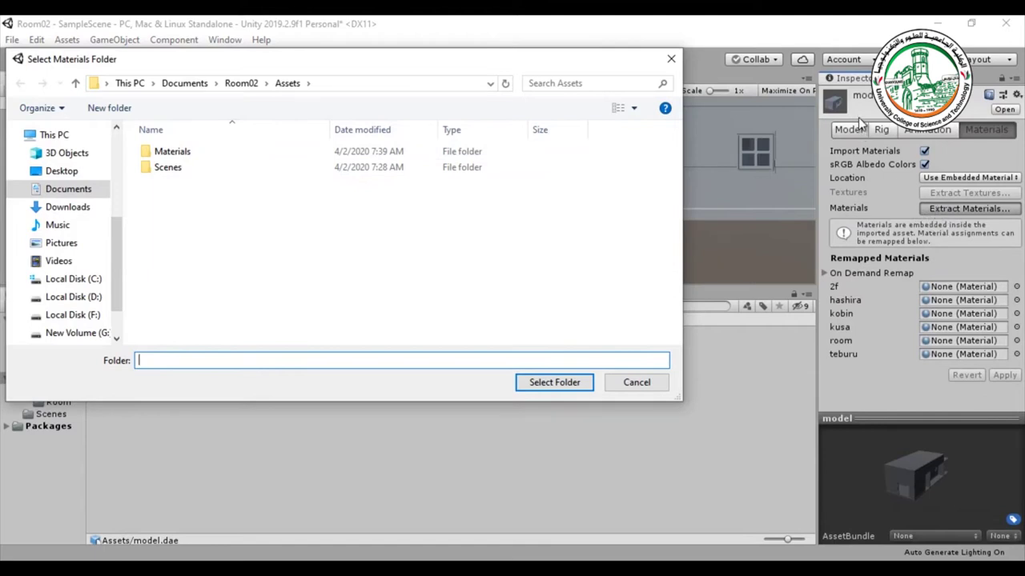
pyautogui.doubleClick(173, 152)
pyautogui.doubleClick(173, 153)
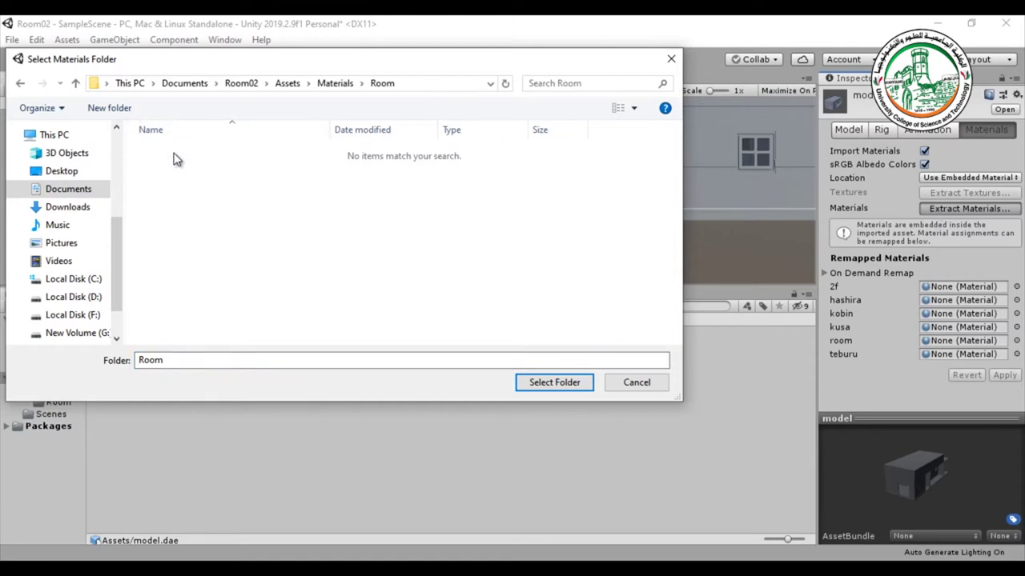
pyautogui.click(560, 383)
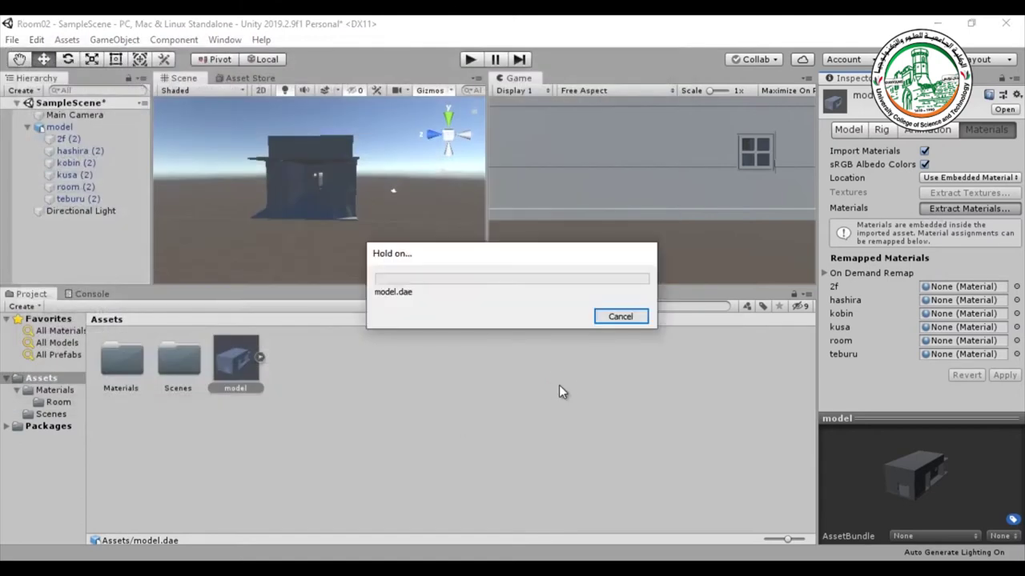
# Step: In the Room folder, assign the 2f albedo, AO, metallic and normal textures to the matching maps of the 2f material
pyautogui.doubleClick(143, 367)
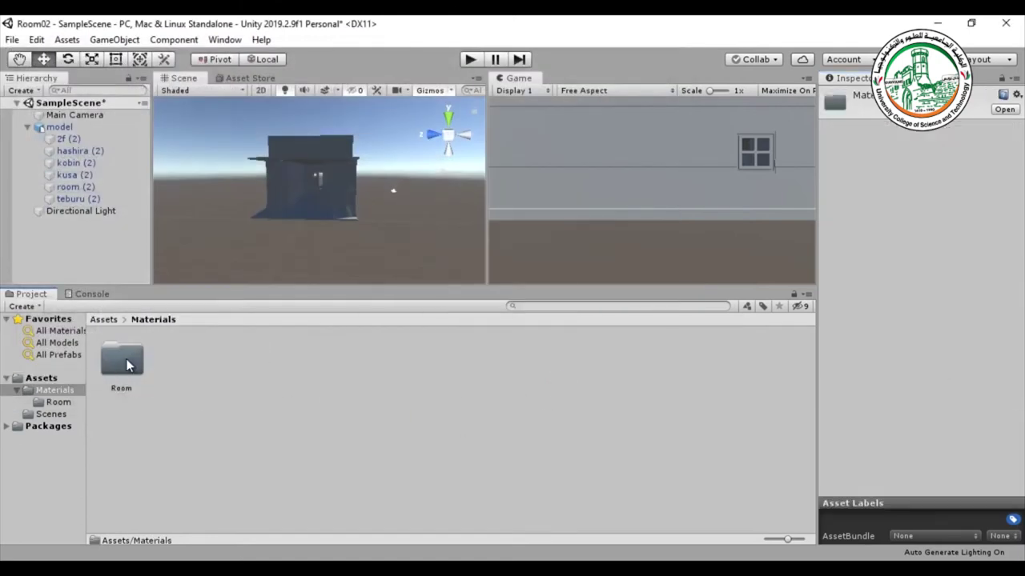
pyautogui.doubleClick(126, 365)
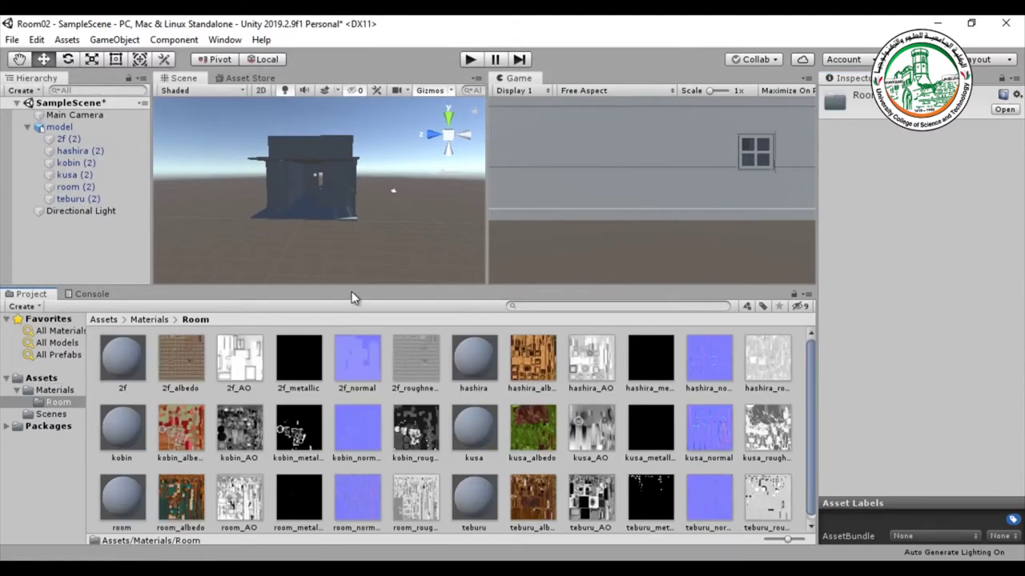
pyautogui.moveTo(352, 284); pyautogui.dragTo(350, 238)
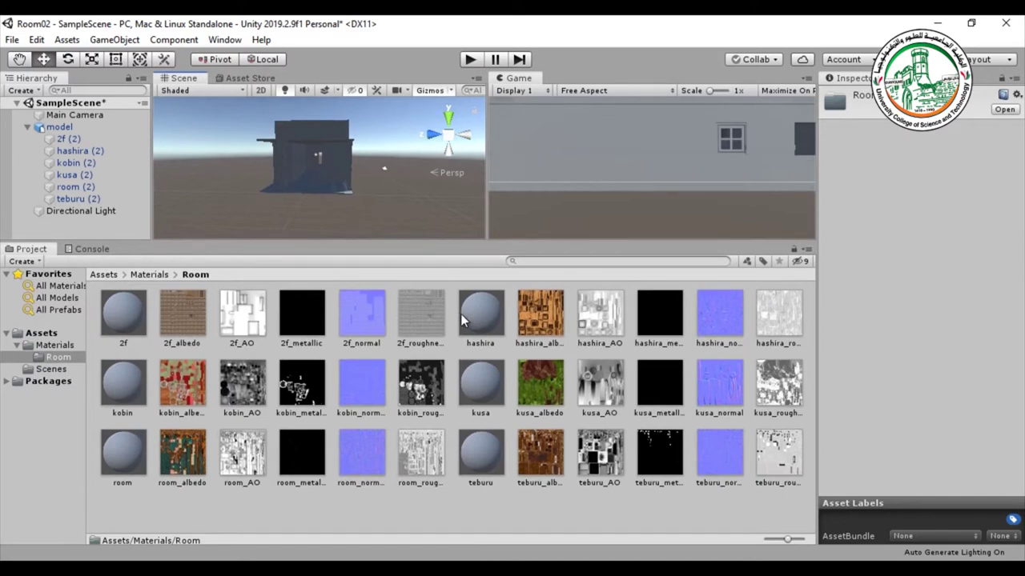
pyautogui.click(110, 313)
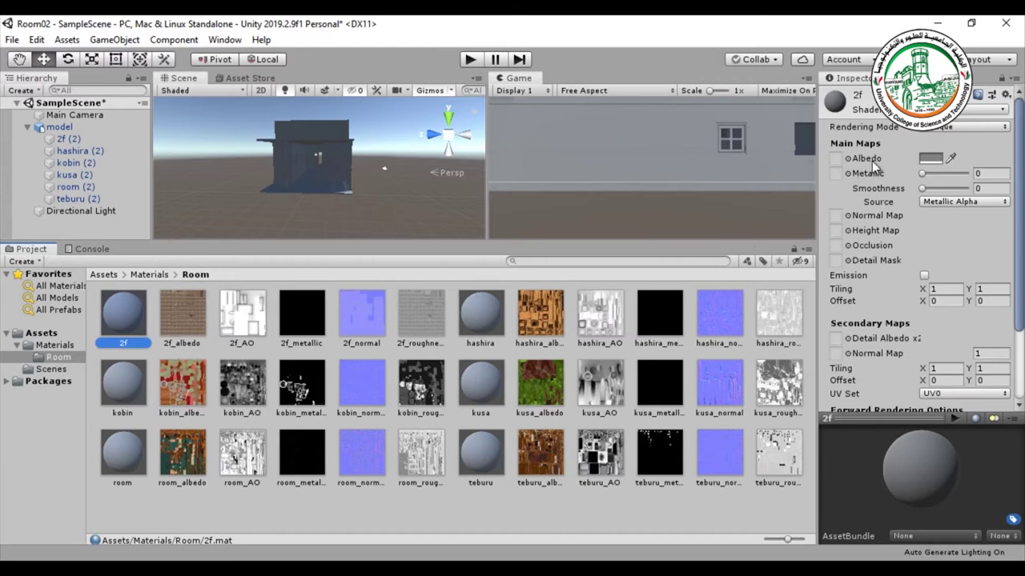
pyautogui.moveTo(193, 307); pyautogui.dragTo(836, 164)
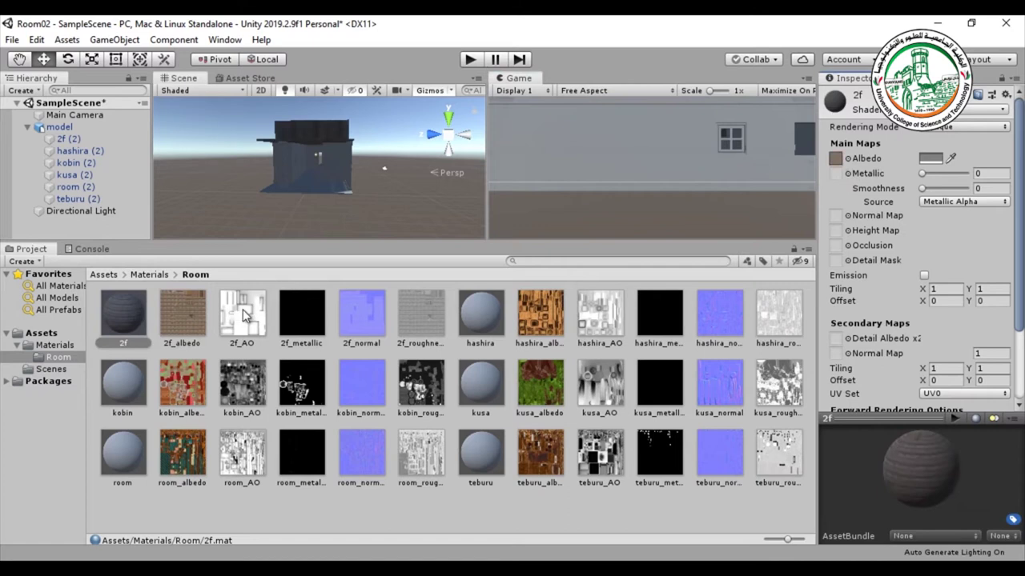
pyautogui.moveTo(241, 314); pyautogui.dragTo(837, 247)
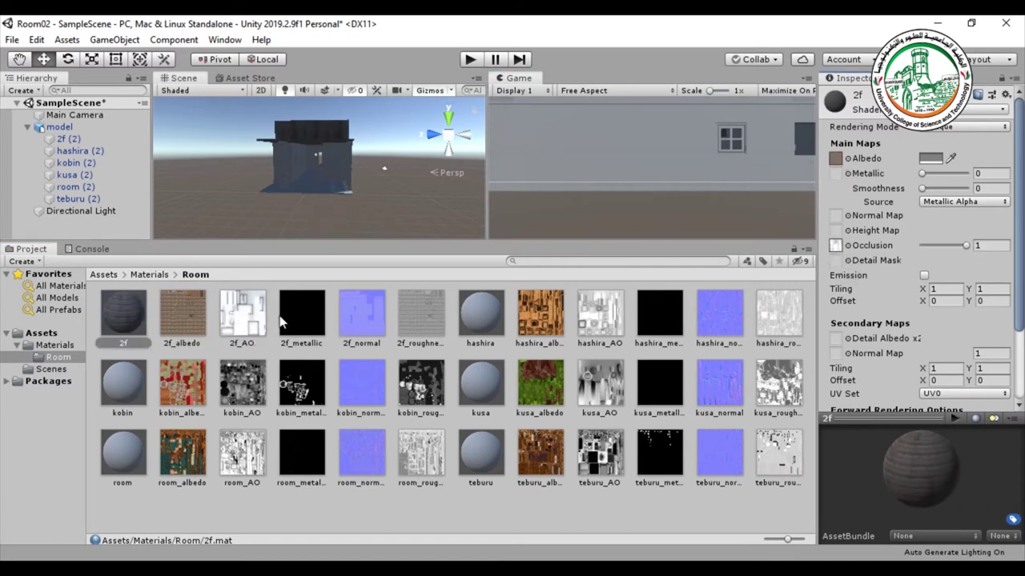
pyautogui.moveTo(291, 310); pyautogui.dragTo(832, 173)
pyautogui.moveTo(361, 320); pyautogui.dragTo(838, 219)
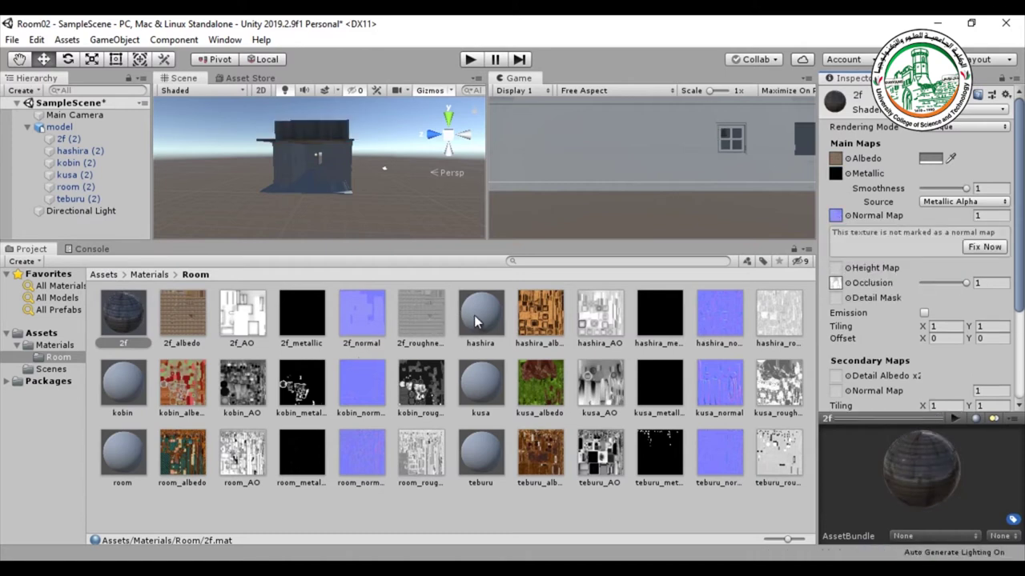
# Step: Assign the hashira albedo, AO, metallic and normal textures to the matching maps of the hashira material
pyautogui.click(474, 315)
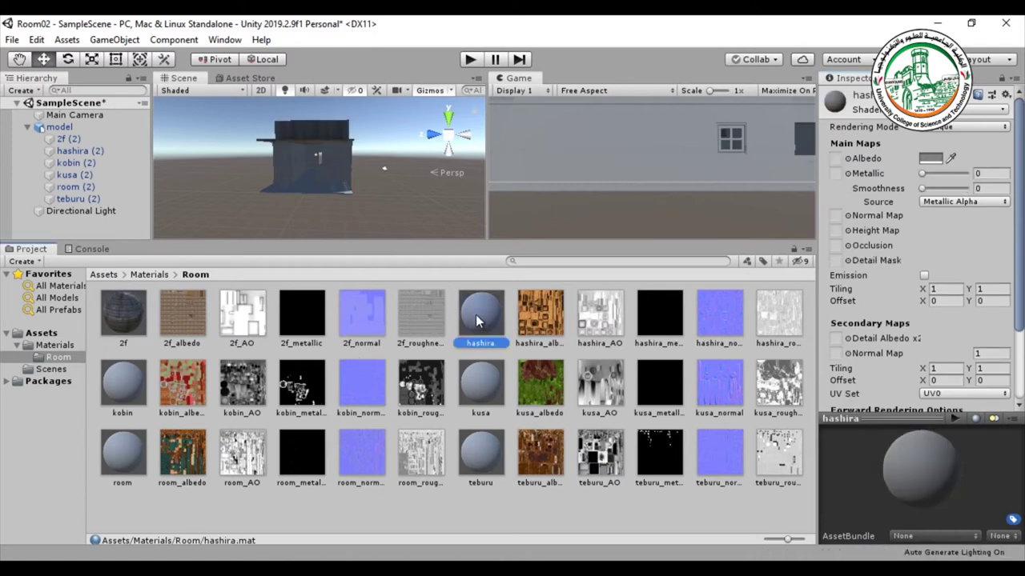
pyautogui.click(538, 322)
pyautogui.moveTo(539, 322); pyautogui.dragTo(836, 160)
pyautogui.moveTo(605, 311); pyautogui.dragTo(831, 248)
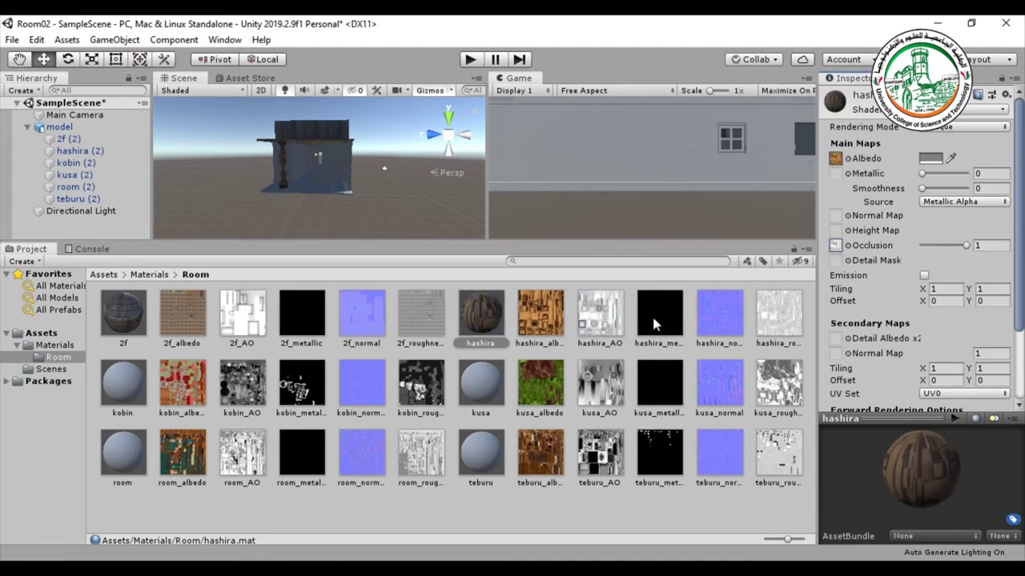
pyautogui.moveTo(654, 323); pyautogui.dragTo(835, 173)
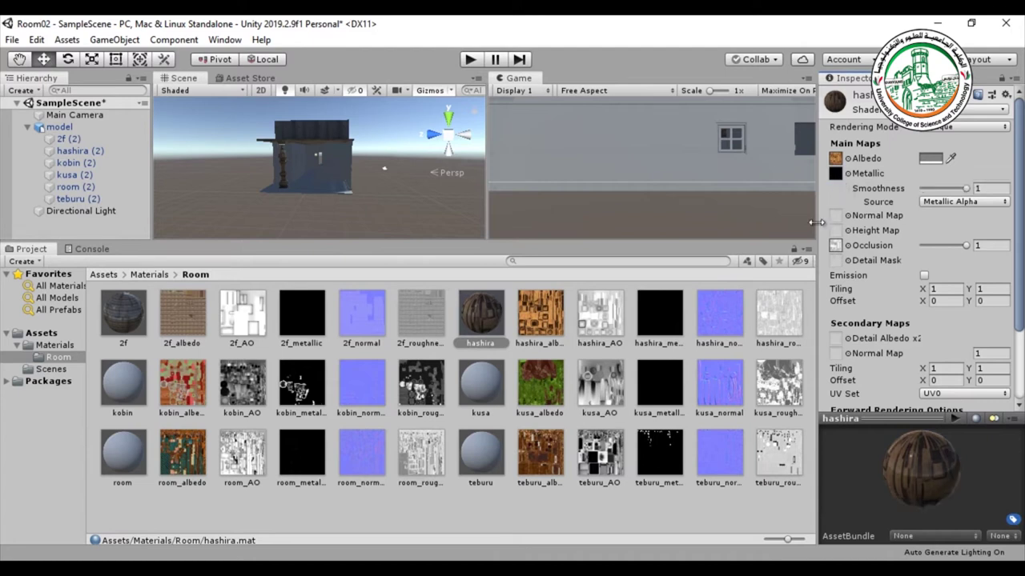
pyautogui.moveTo(725, 324); pyautogui.dragTo(837, 223)
# Step: Assign the kobin albedo, AO, metallic and normal textures to the matching maps of the kobin material
pyautogui.click(135, 381)
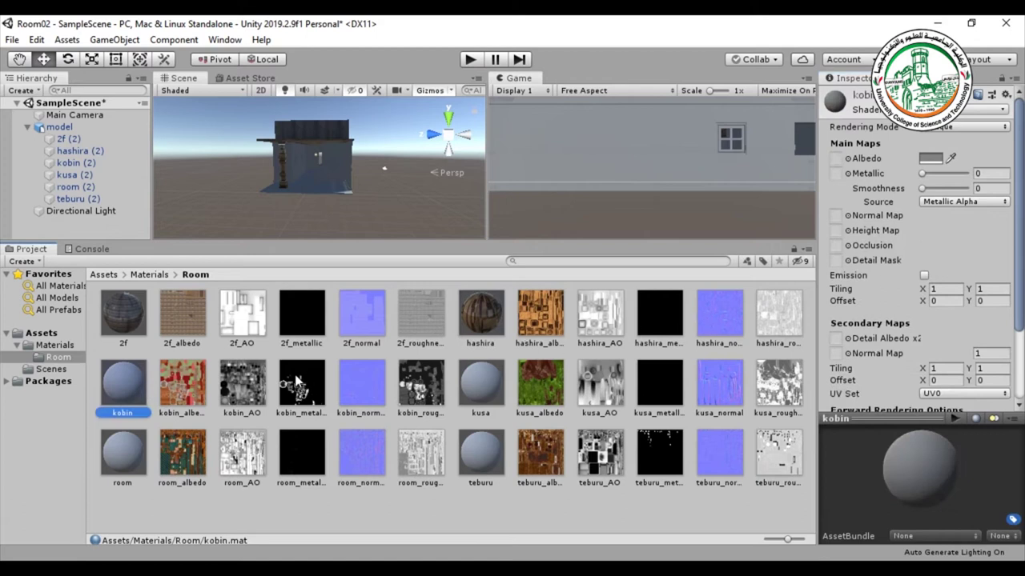
pyautogui.moveTo(177, 408); pyautogui.dragTo(833, 172)
pyautogui.moveTo(264, 390); pyautogui.dragTo(839, 248)
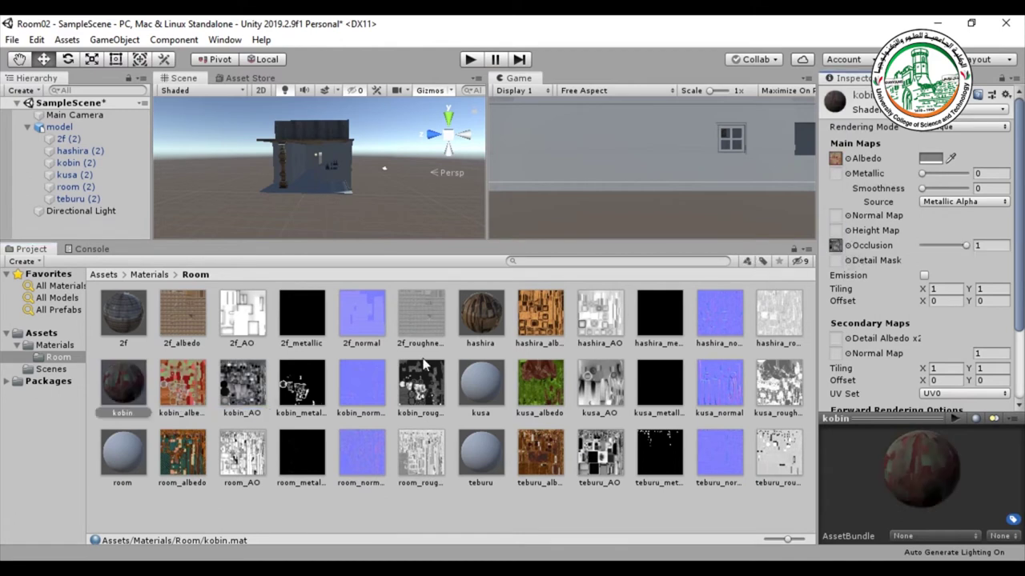
pyautogui.moveTo(290, 400); pyautogui.dragTo(832, 176)
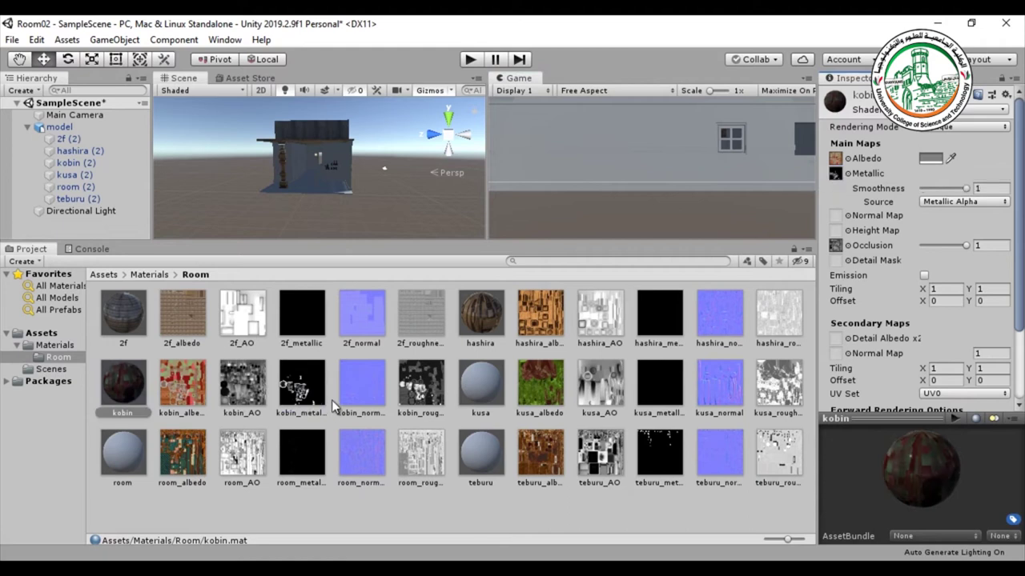
pyautogui.moveTo(351, 393); pyautogui.dragTo(836, 216)
# Step: Assign the kusa albedo, AO, metallic and normal textures to the matching maps of the kusa material
pyautogui.click(476, 388)
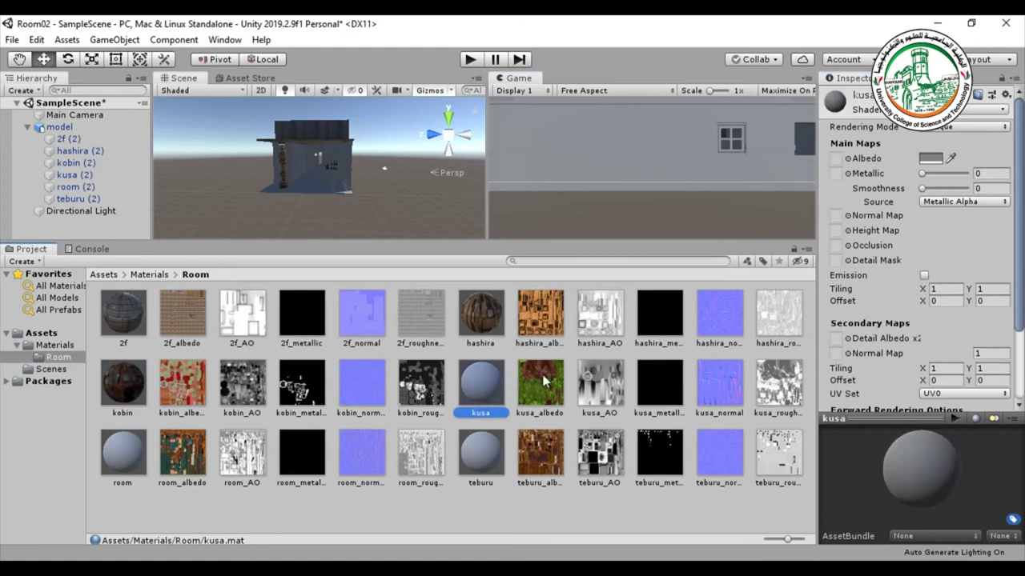
pyautogui.moveTo(548, 383); pyautogui.dragTo(836, 159)
pyautogui.moveTo(613, 387); pyautogui.dragTo(835, 246)
pyautogui.moveTo(651, 386); pyautogui.dragTo(837, 174)
pyautogui.moveTo(732, 388); pyautogui.dragTo(837, 220)
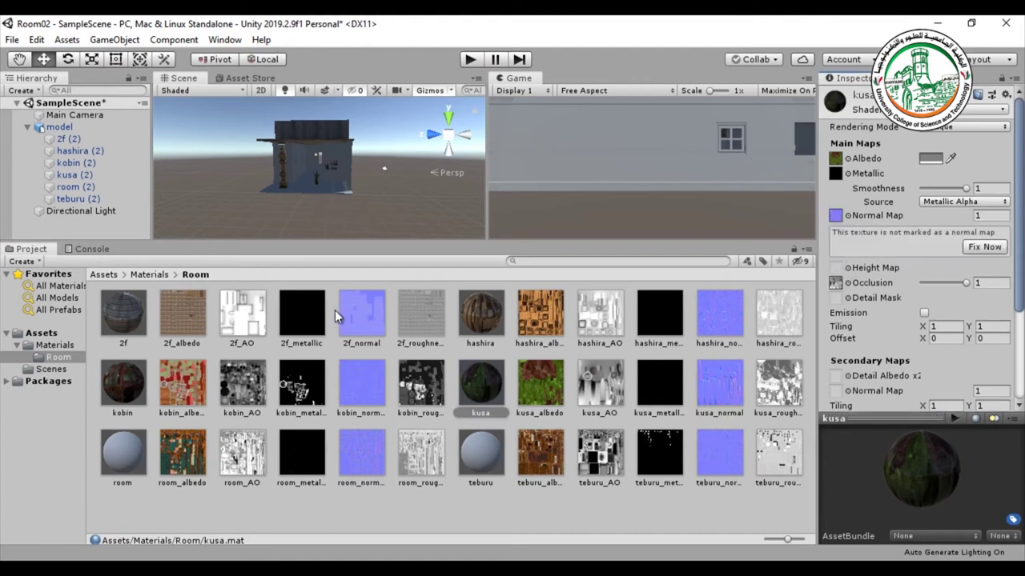
# Step: Assign the room albedo, AO, metallic and normal textures to the matching maps of the room material
pyautogui.click(121, 462)
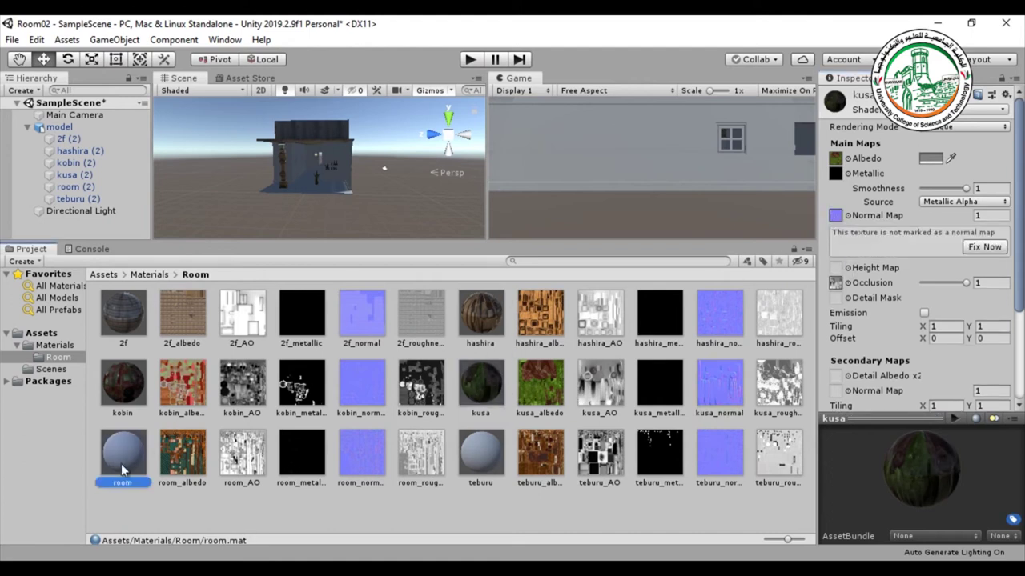
pyautogui.moveTo(169, 464); pyautogui.dragTo(835, 160)
pyautogui.moveTo(248, 456); pyautogui.dragTo(837, 246)
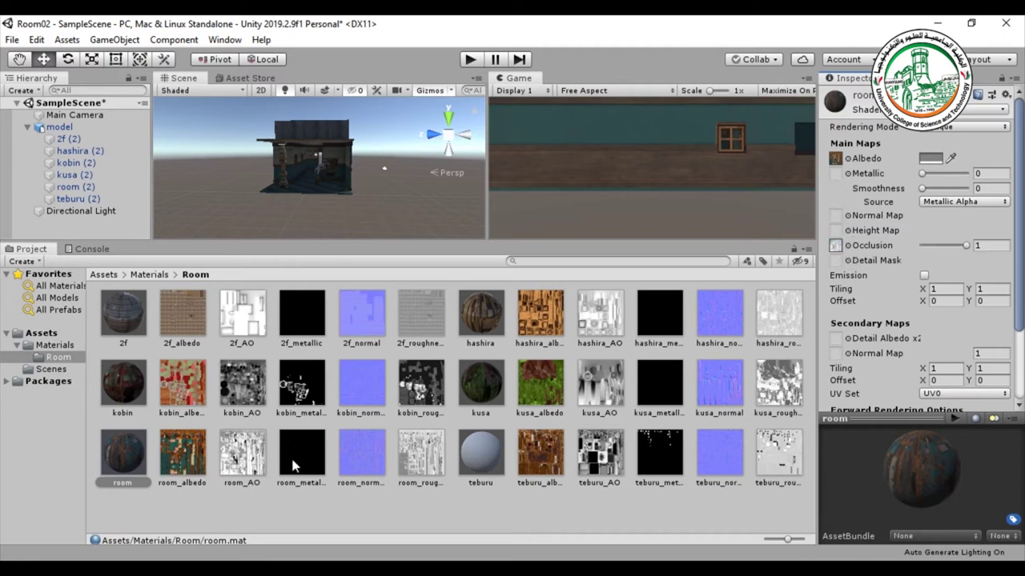
pyautogui.moveTo(301, 473); pyautogui.dragTo(833, 172)
pyautogui.moveTo(362, 460); pyautogui.dragTo(842, 217)
# Step: Assign the teburu albedo, AO, metallic and normal textures to the matching maps of the teburu material
pyautogui.click(487, 453)
pyautogui.moveTo(526, 457); pyautogui.dragTo(836, 159)
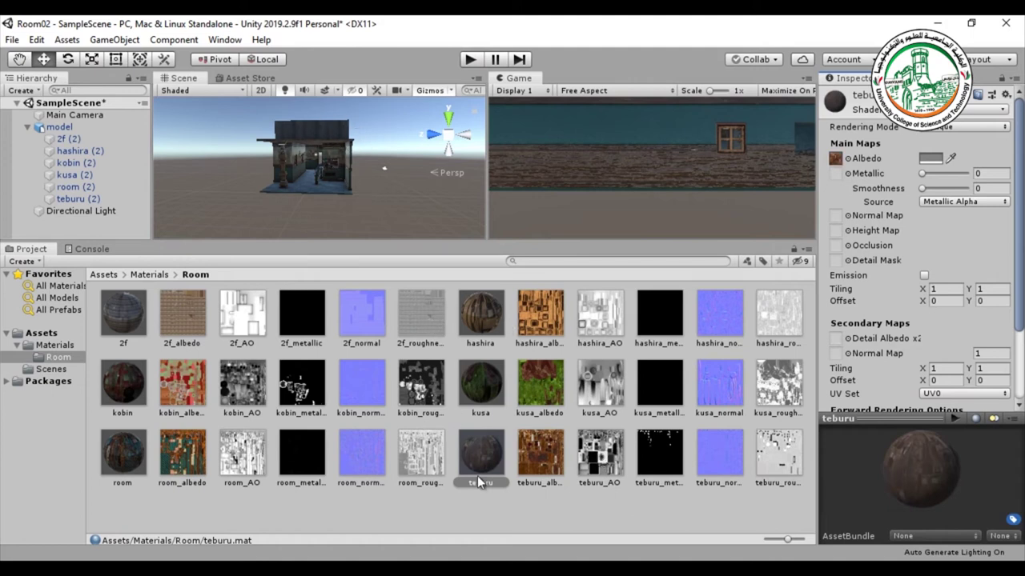
pyautogui.moveTo(591, 464); pyautogui.dragTo(832, 244)
pyautogui.moveTo(655, 477); pyautogui.dragTo(833, 176)
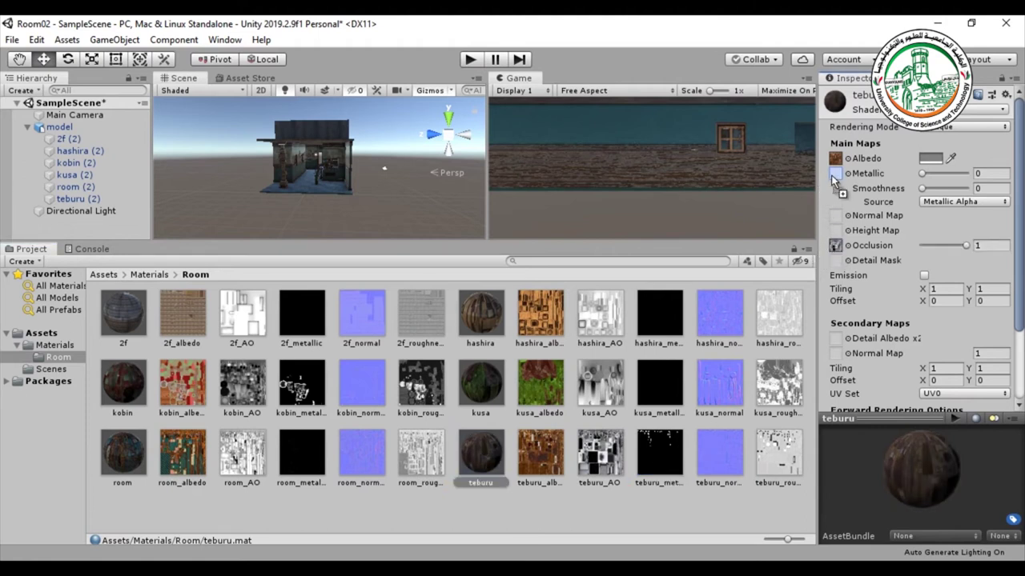
pyautogui.moveTo(720, 458); pyautogui.dragTo(839, 217)
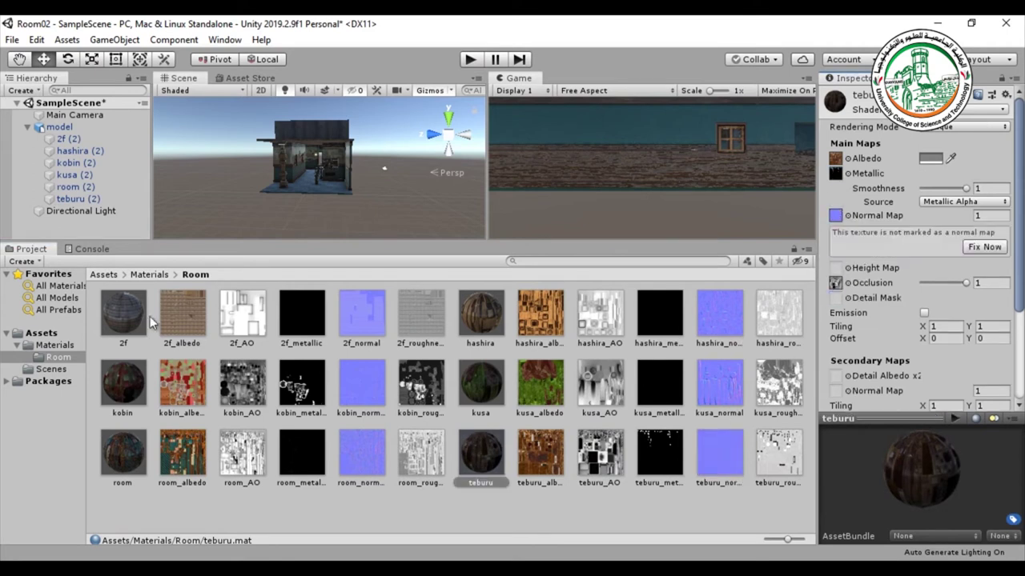
# Step: Inspect the textured interior of the room model up close in the scene view
pyautogui.scroll(8, 273, 191)
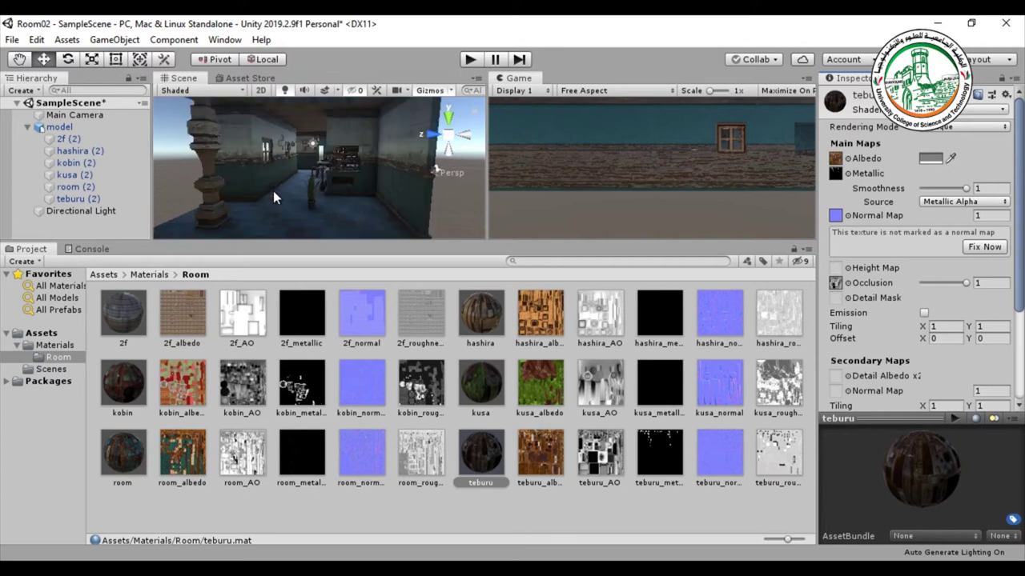
pyautogui.scroll(2, 276, 188)
pyautogui.moveTo(276, 188); pyautogui.dragTo(308, 208, button='right')
pyautogui.scroll(2, 309, 214)
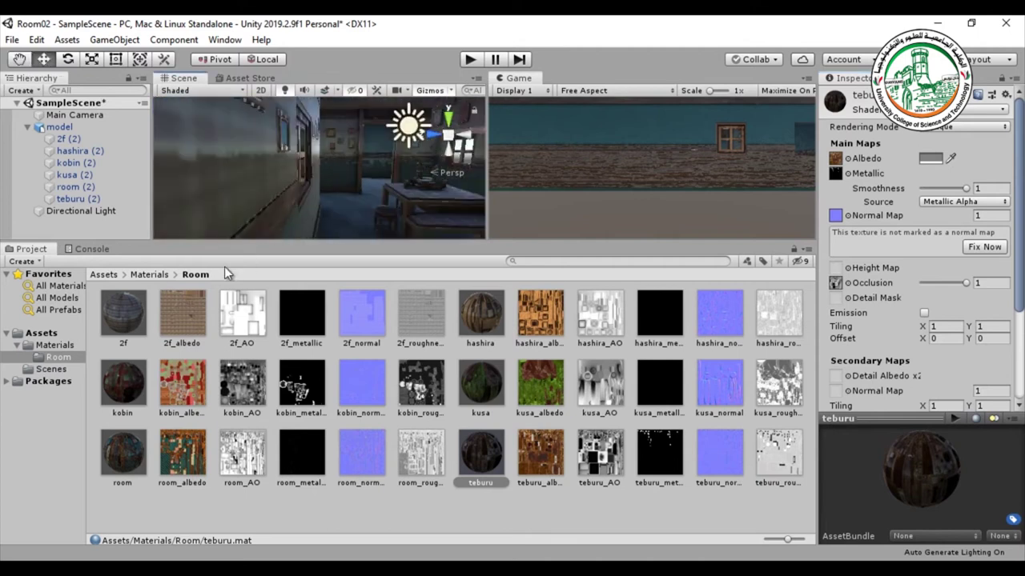
# Step: Set the room model's import scale factor to 9 and apply it
pyautogui.click(104, 274)
pyautogui.click(236, 332)
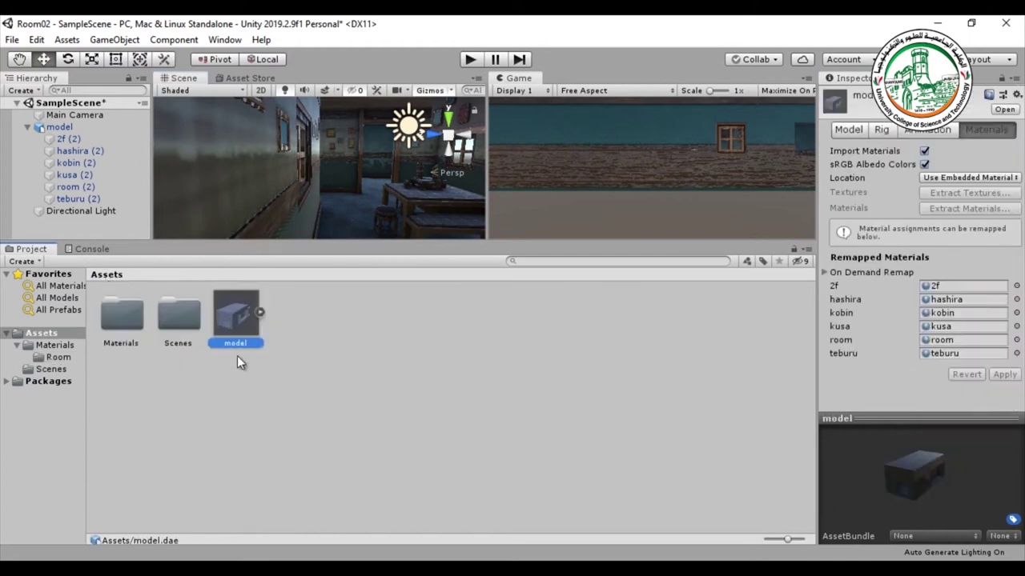
pyautogui.click(846, 129)
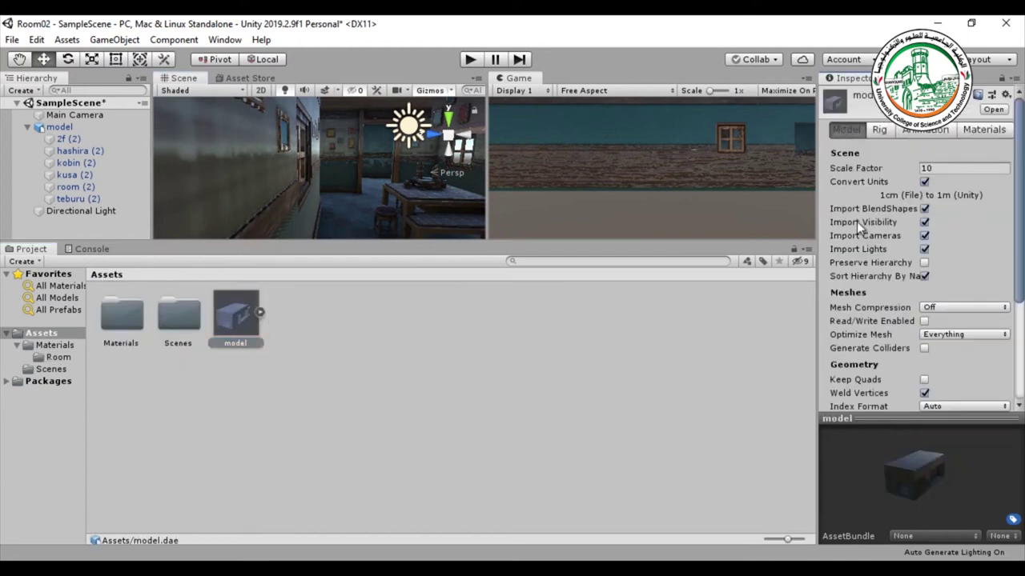
pyautogui.click(938, 169)
pyautogui.write('1')
pyautogui.scroll(-5, 947, 240)
pyautogui.click(992, 398)
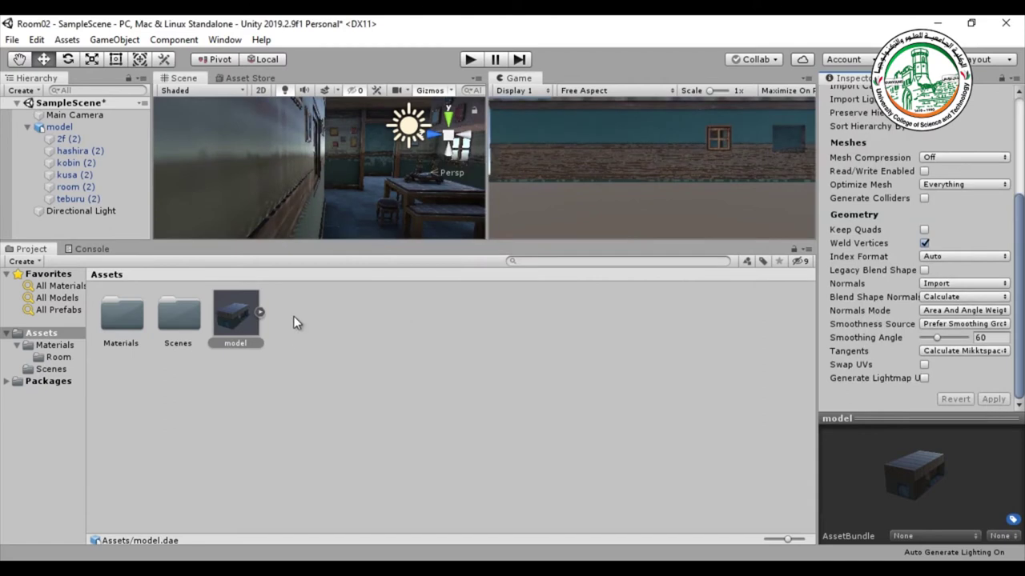
# Step: Set the room model's import scale factor back to 10 and apply it
pyautogui.scroll(5, 950, 197)
pyautogui.click(961, 168)
pyautogui.write('10')
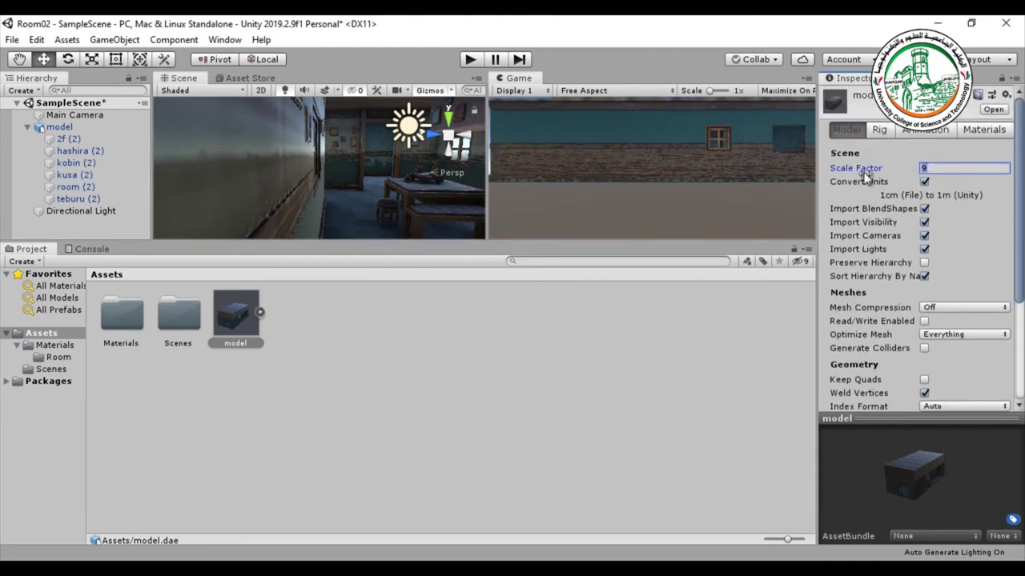
pyautogui.scroll(-4, 933, 291)
pyautogui.click(991, 399)
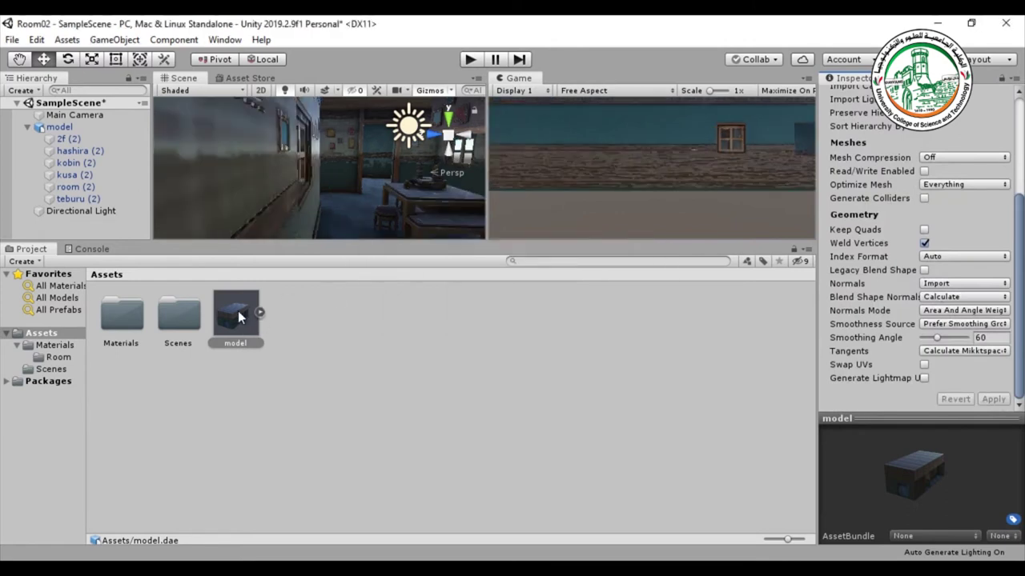
# Step: Enlarge the scene view and examine the room interior around the table
pyautogui.moveTo(304, 220)
pyautogui.mouseDown(button='right')
pyautogui.moveTo(314, 203)
pyautogui.moveTo(303, 234)
pyautogui.mouseUp(button='right')
pyautogui.moveTo(301, 242); pyautogui.dragTo(303, 344)
pyautogui.moveTo(316, 304); pyautogui.dragTo(377, 251, button='right')
pyautogui.scroll(10, 332, 269)
pyautogui.scroll(3, 387, 287)
pyautogui.moveTo(387, 288); pyautogui.dragTo(402, 391, button='right')
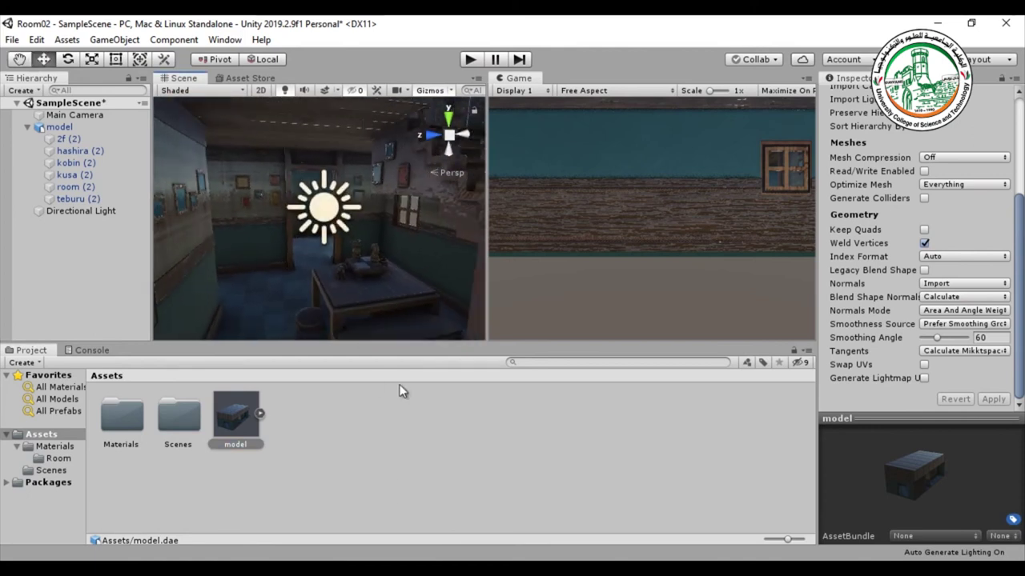
pyautogui.scroll(3, 372, 268)
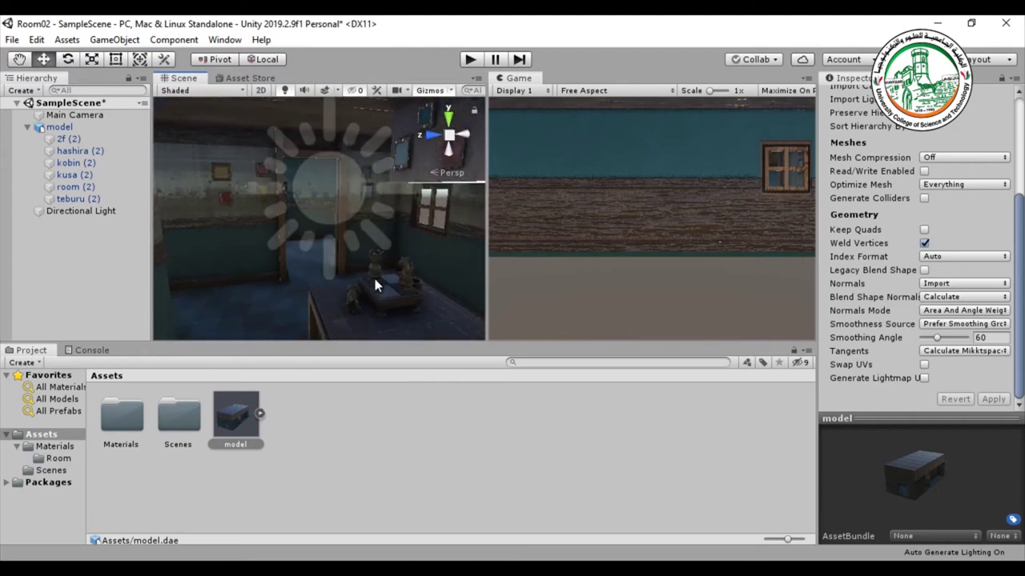
pyautogui.scroll(-3, 391, 299)
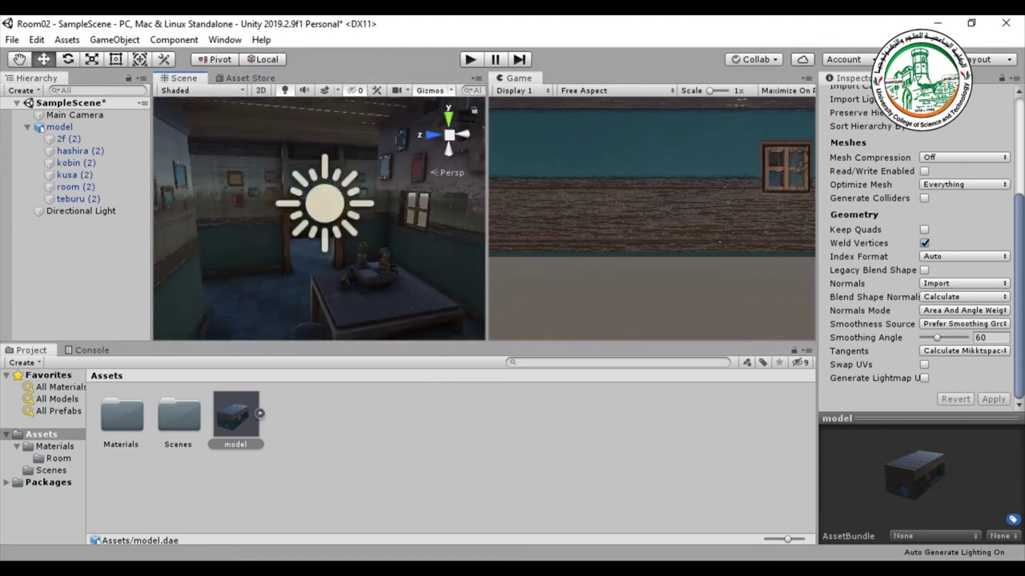
# Step: Switch to File Explorer, import candel.fbx and its textures folder from the Candle folder into Unity's Assets, and check the imported items
pyautogui.hotkey('alt', 'Tab')
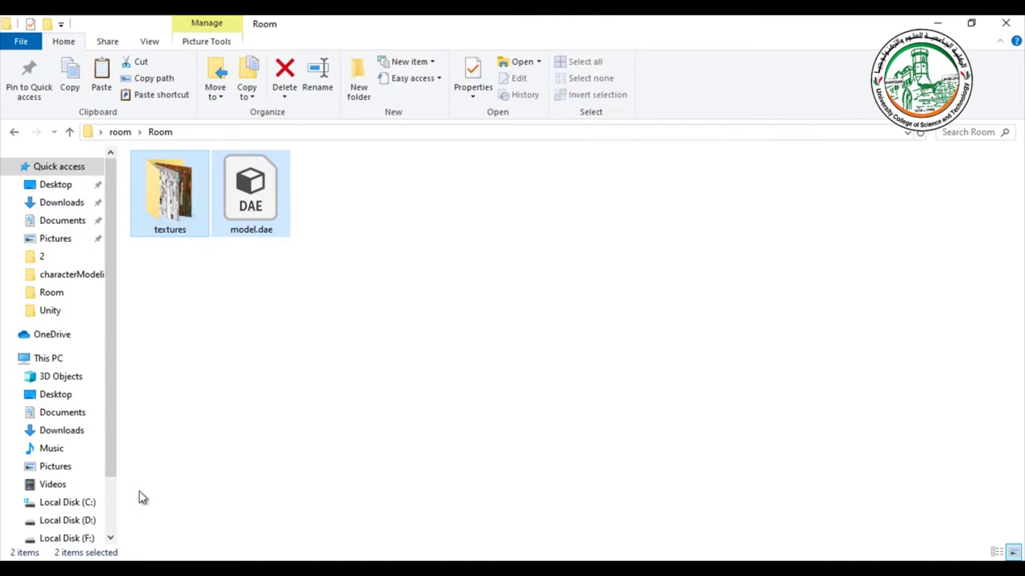
pyautogui.click(121, 132)
pyautogui.doubleClick(160, 177)
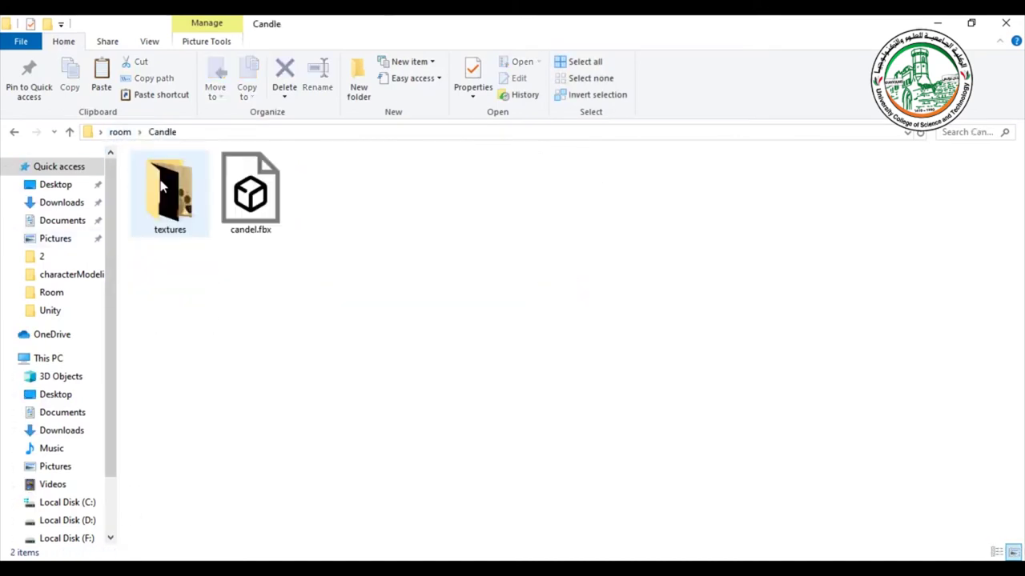
pyautogui.moveTo(288, 279); pyautogui.dragTo(457, 443)
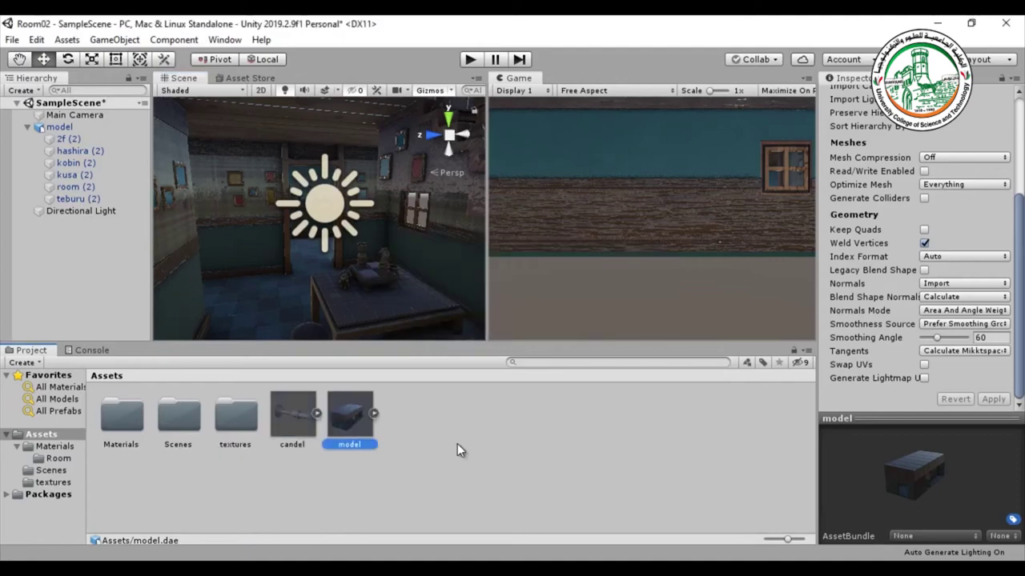
pyautogui.click(295, 421)
pyautogui.click(234, 440)
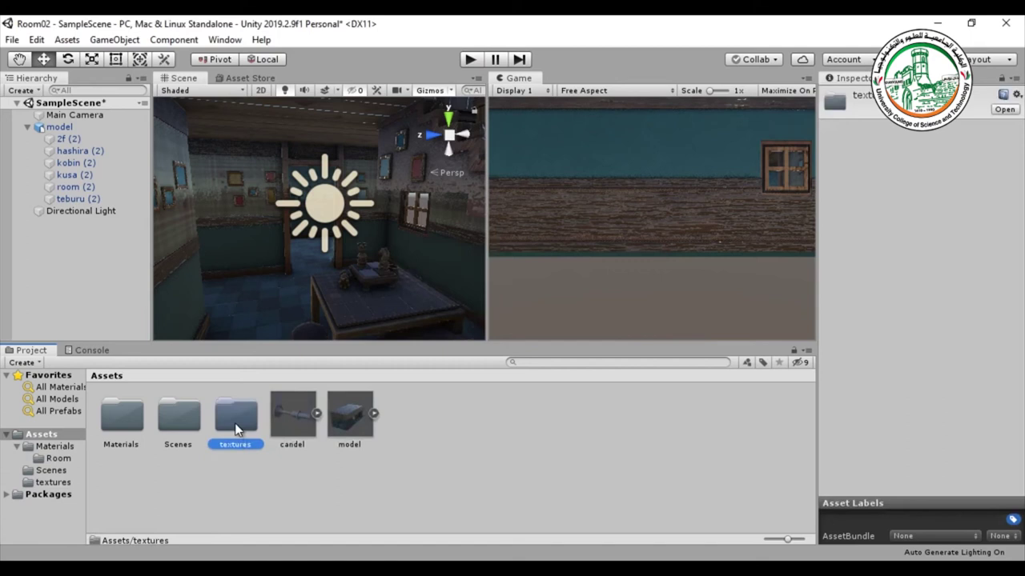
pyautogui.doubleClick(236, 430)
# Step: Create a folder named Candle inside the project's Materials folder
pyautogui.click(104, 375)
pyautogui.doubleClick(122, 420)
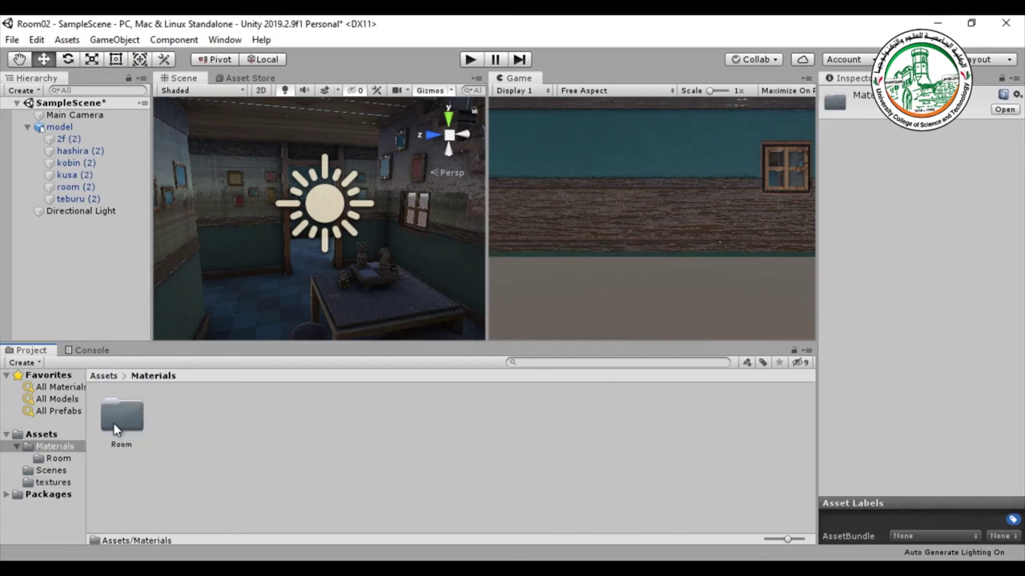
pyautogui.rightClick(250, 431)
pyautogui.moveTo(293, 83)
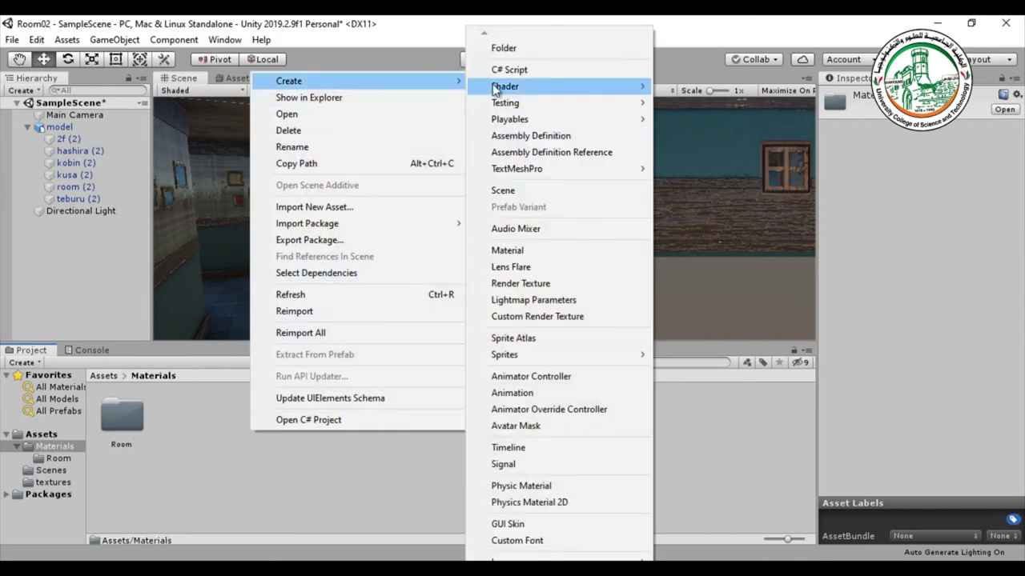
pyautogui.click(502, 49)
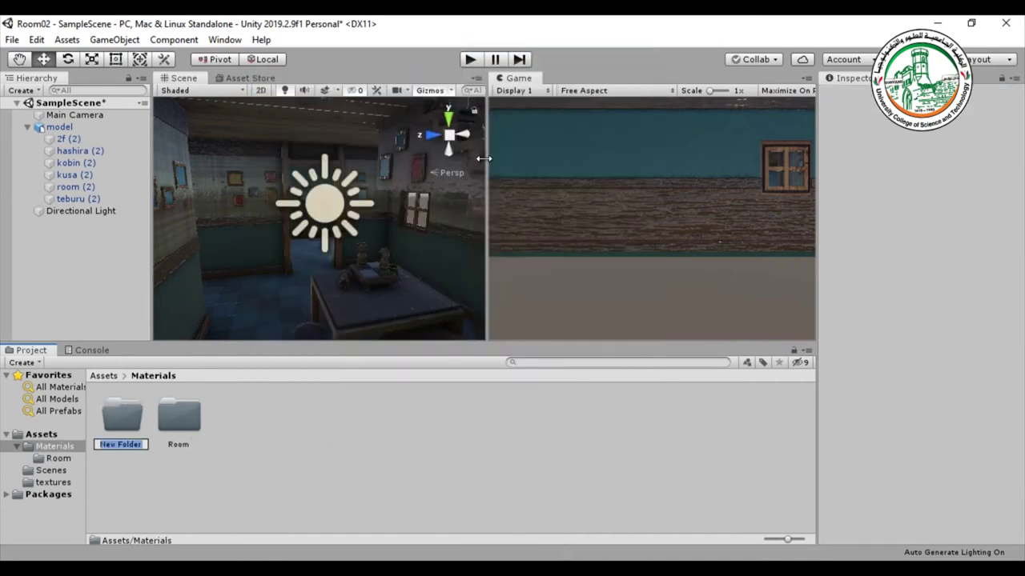
pyautogui.write('Candle')
pyautogui.press('Return')
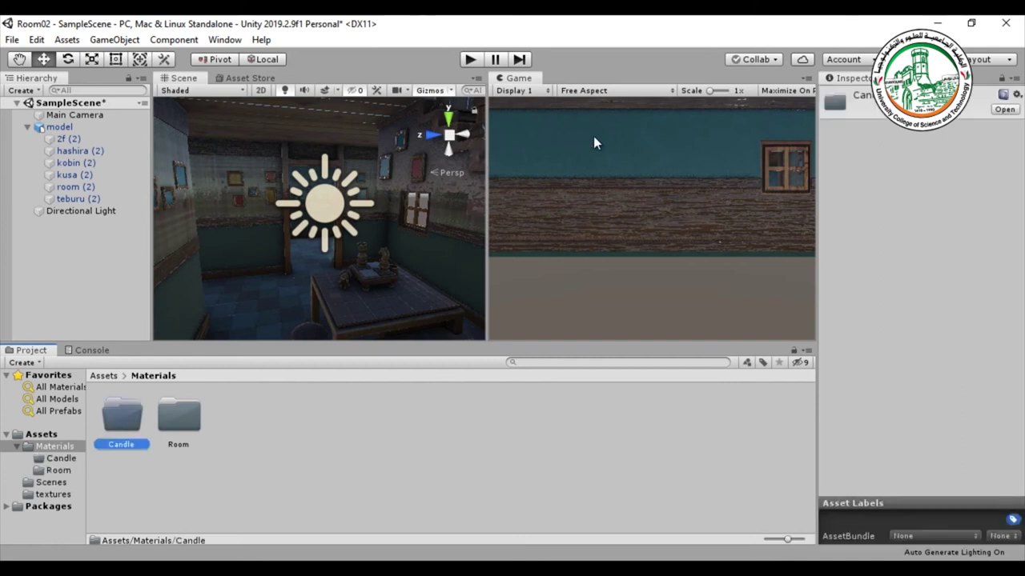
# Step: Move all the candel textures from the textures folder into Materials/Candle
pyautogui.click(109, 375)
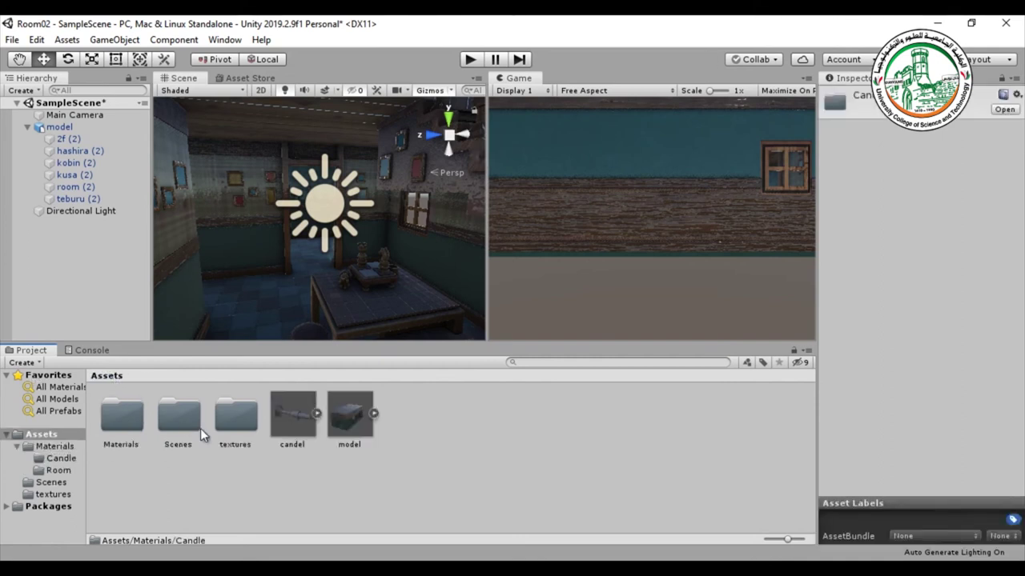
pyautogui.doubleClick(232, 420)
pyautogui.hotkey('ctrl', 'a')
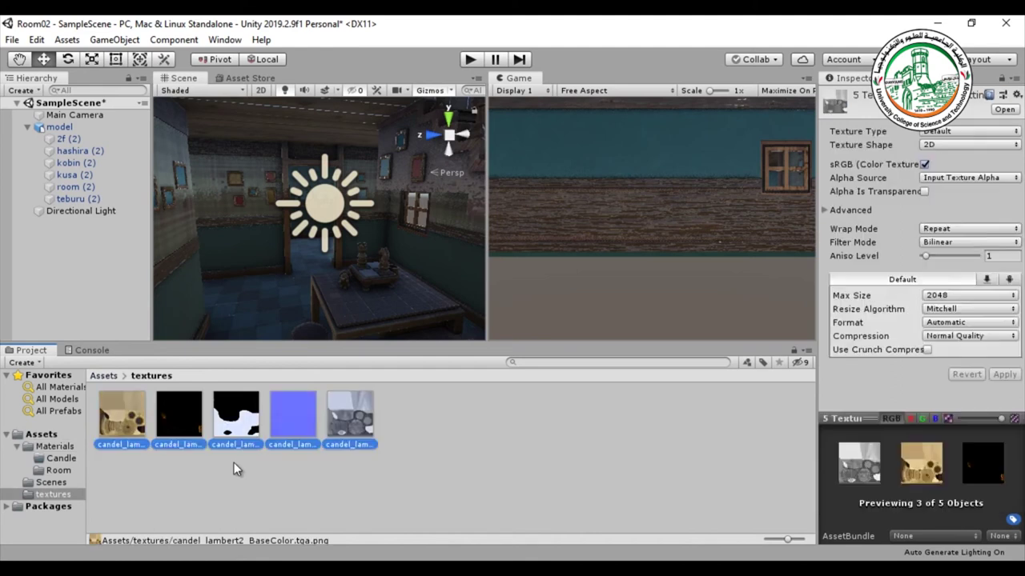
pyautogui.moveTo(124, 439); pyautogui.dragTo(68, 464)
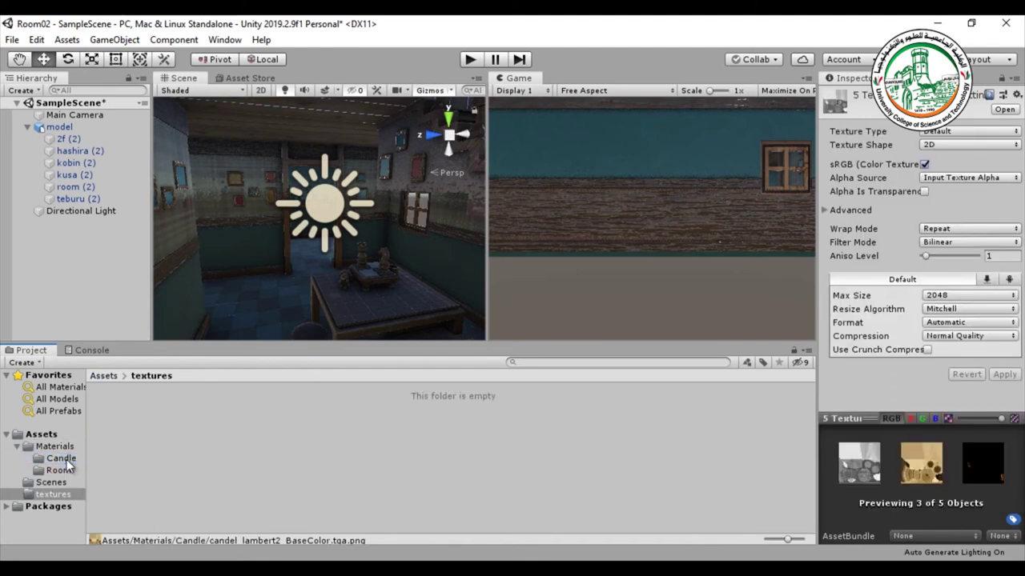
# Step: Delete the emptied textures folder from Assets
pyautogui.click(103, 376)
pyautogui.click(237, 432)
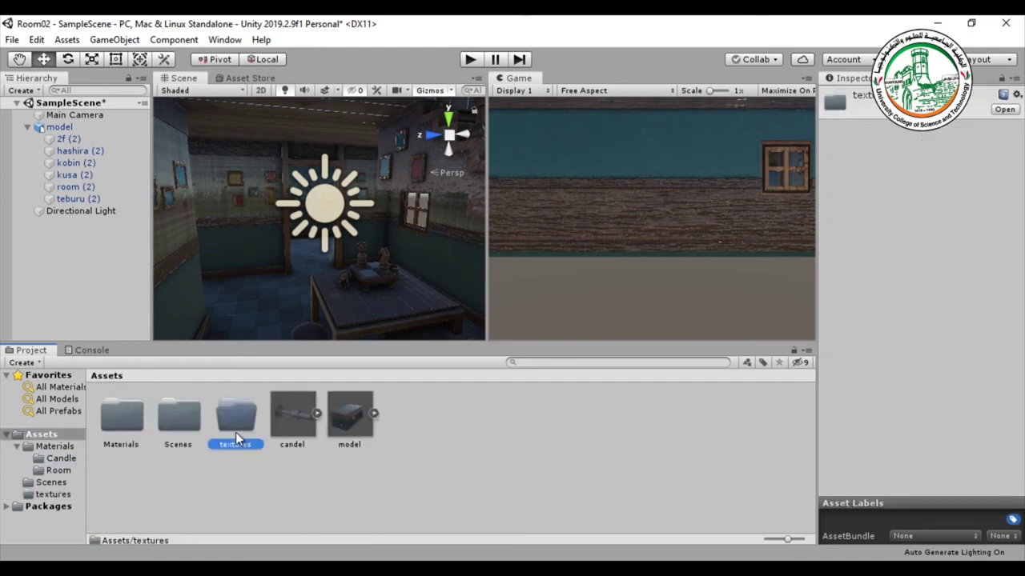
pyautogui.press('Delete')
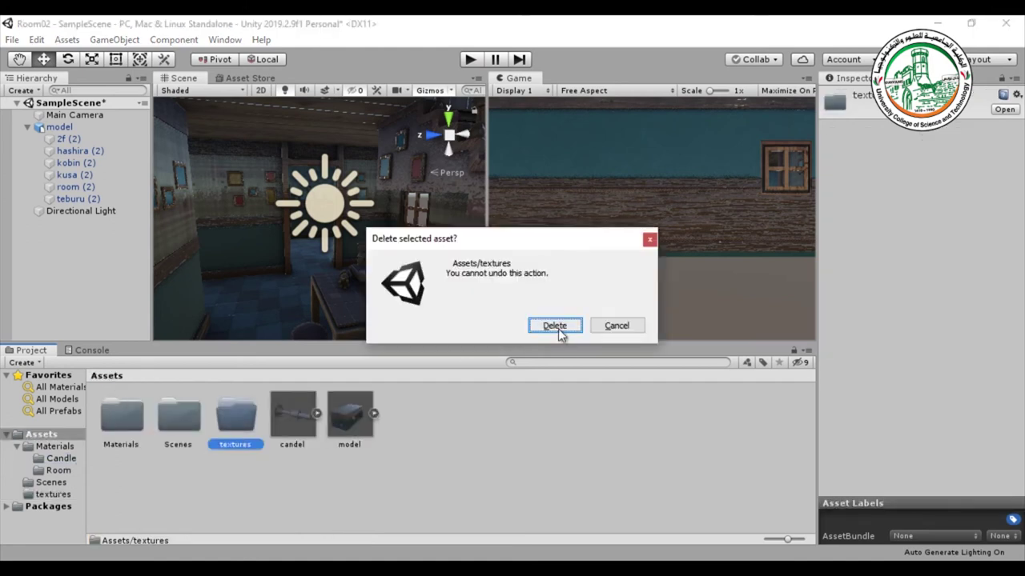
pyautogui.click(558, 328)
# Step: Set the candel model's import scale factor to 3 and apply it
pyautogui.click(247, 430)
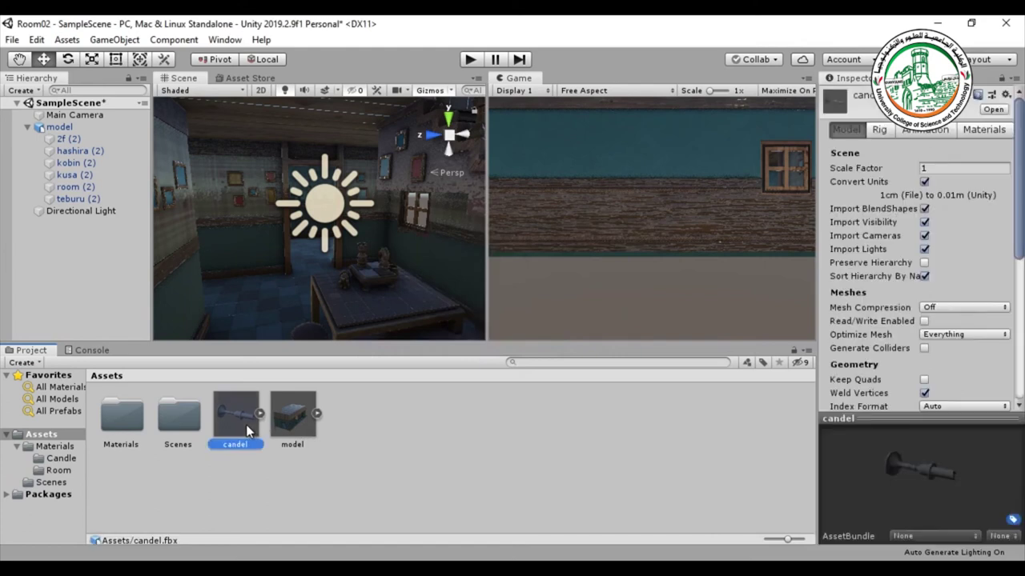
pyautogui.click(960, 168)
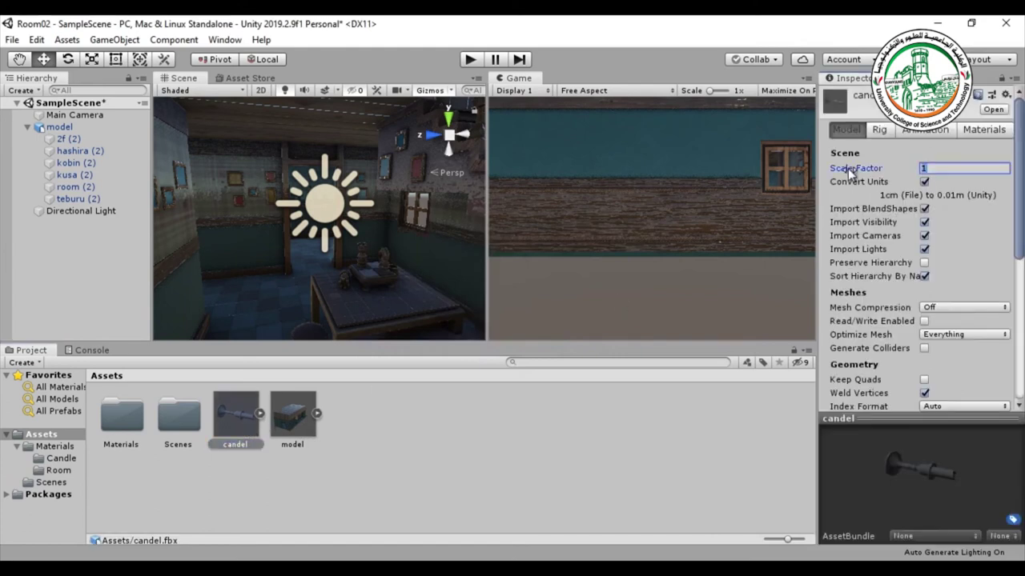
pyautogui.write('3')
pyautogui.scroll(-5, 971, 324)
pyautogui.click(980, 282)
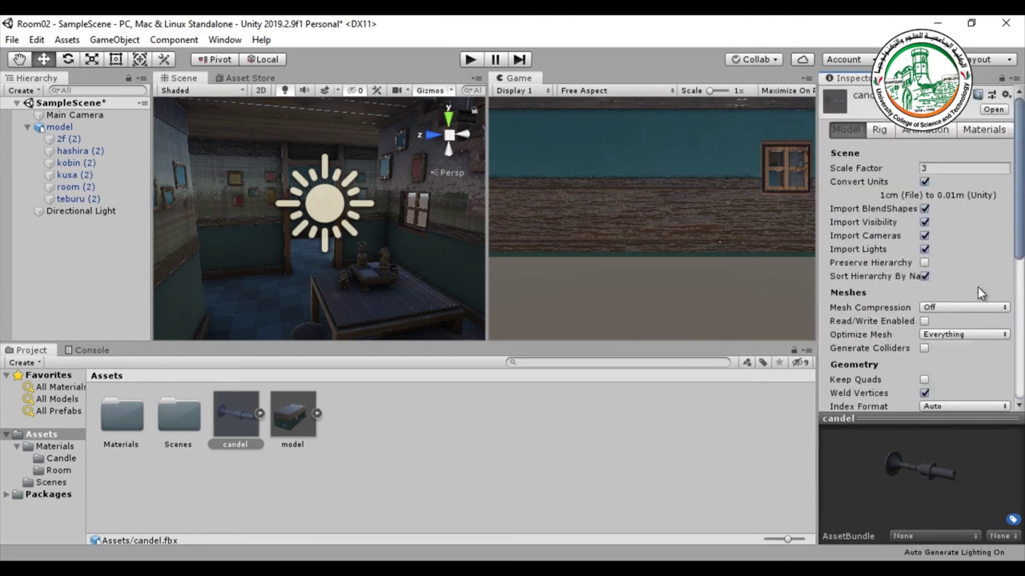
# Step: Extract the candel model's embedded materials into the Materials/Candle folder
pyautogui.click(974, 128)
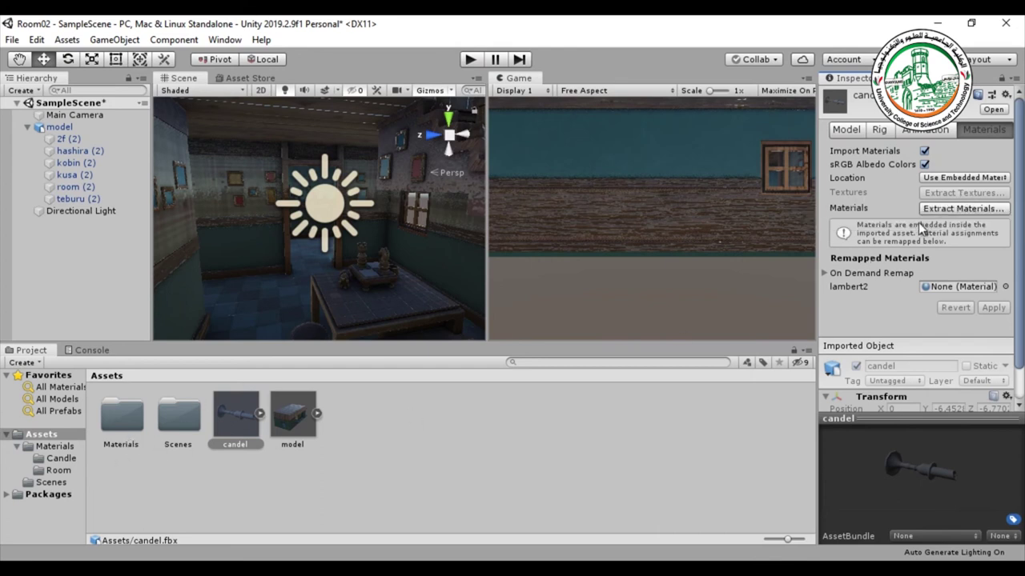
pyautogui.click(939, 210)
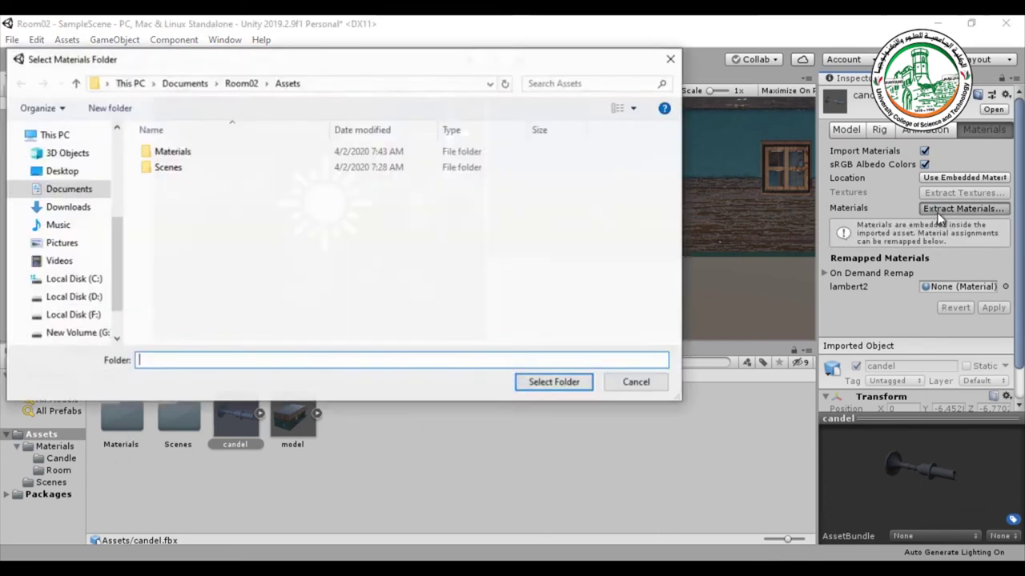
pyautogui.click(178, 157)
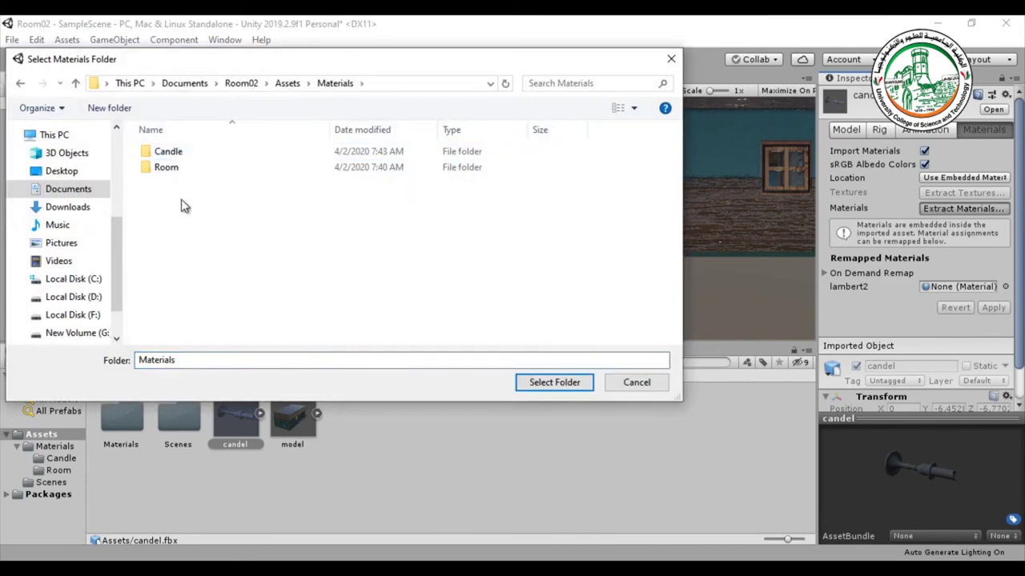
pyautogui.doubleClick(168, 154)
pyautogui.click(554, 383)
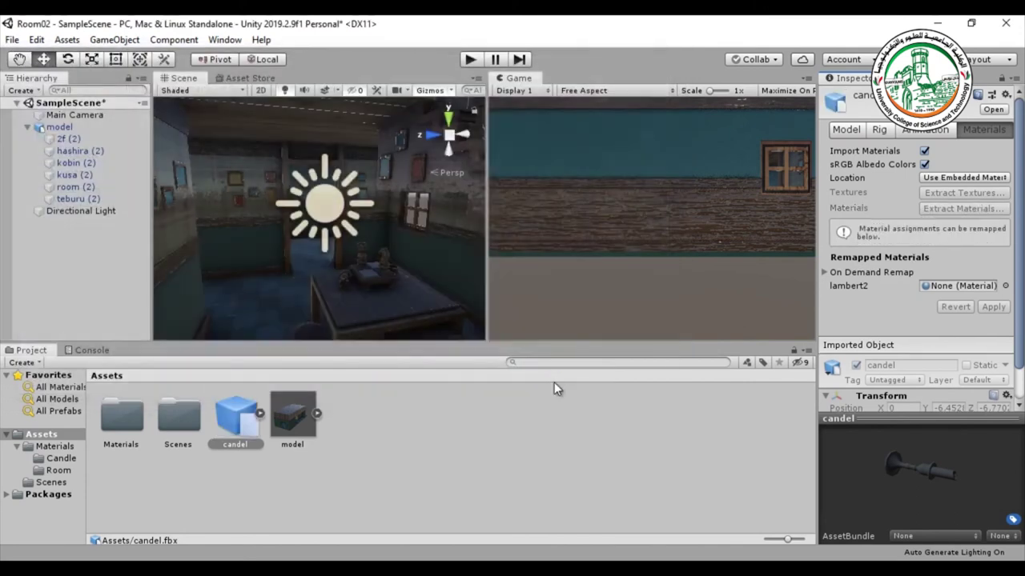
# Step: Try a different import scale factor for the candel model and apply it
pyautogui.click(846, 128)
pyautogui.moveTo(880, 179); pyautogui.dragTo(892, 179)
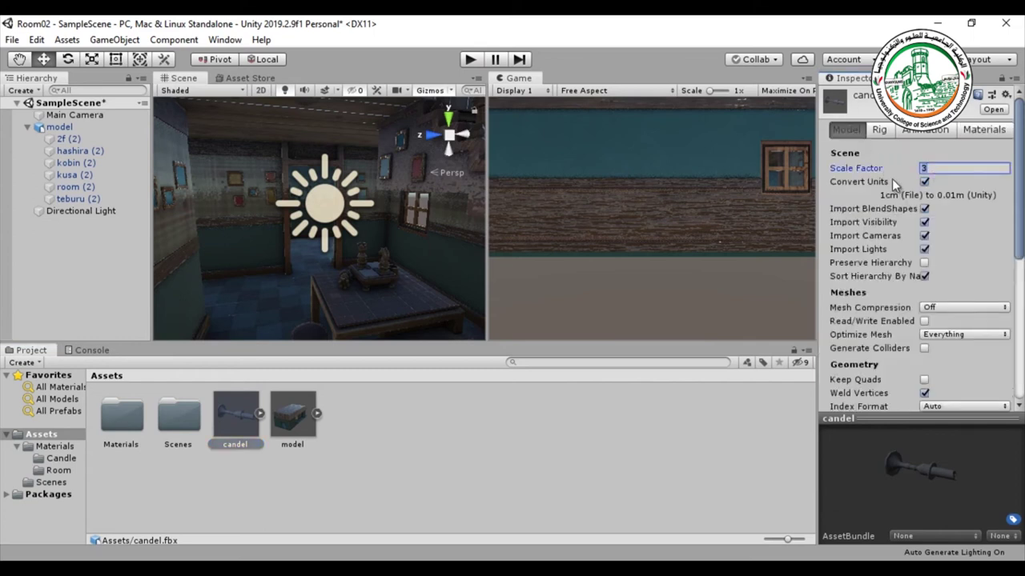
pyautogui.scroll(-5, 979, 321)
pyautogui.click(992, 279)
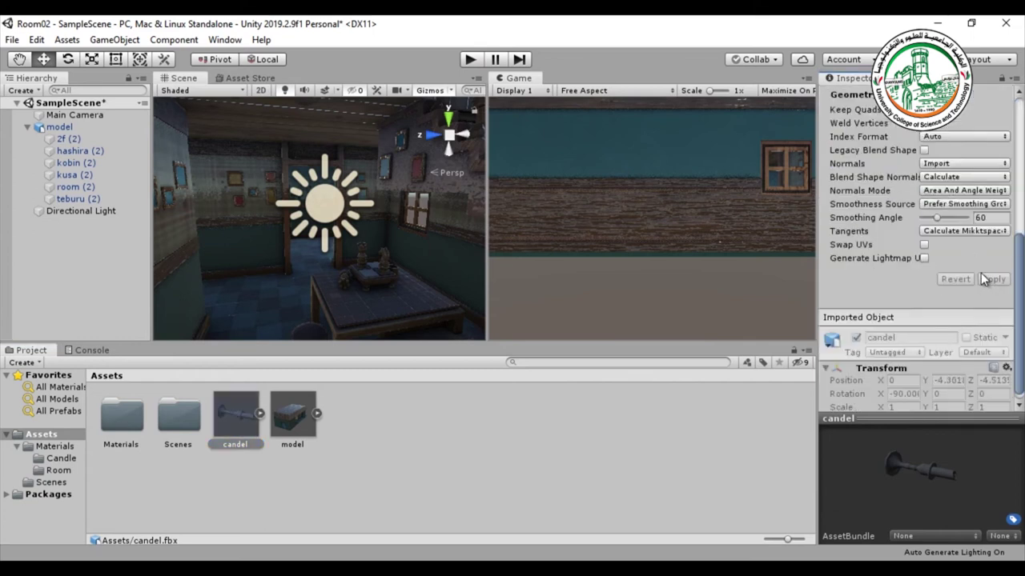
# Step: Return the candel model's import scale factor to 3 and apply it
pyautogui.scroll(5, 972, 316)
pyautogui.click(944, 168)
pyautogui.write('3')
pyautogui.scroll(-5, 952, 282)
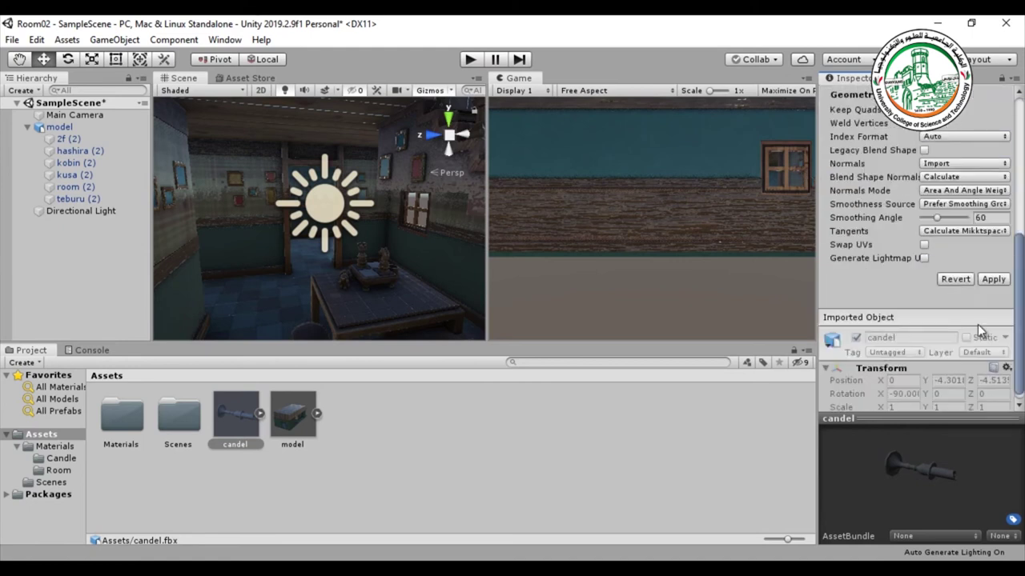
pyautogui.click(992, 279)
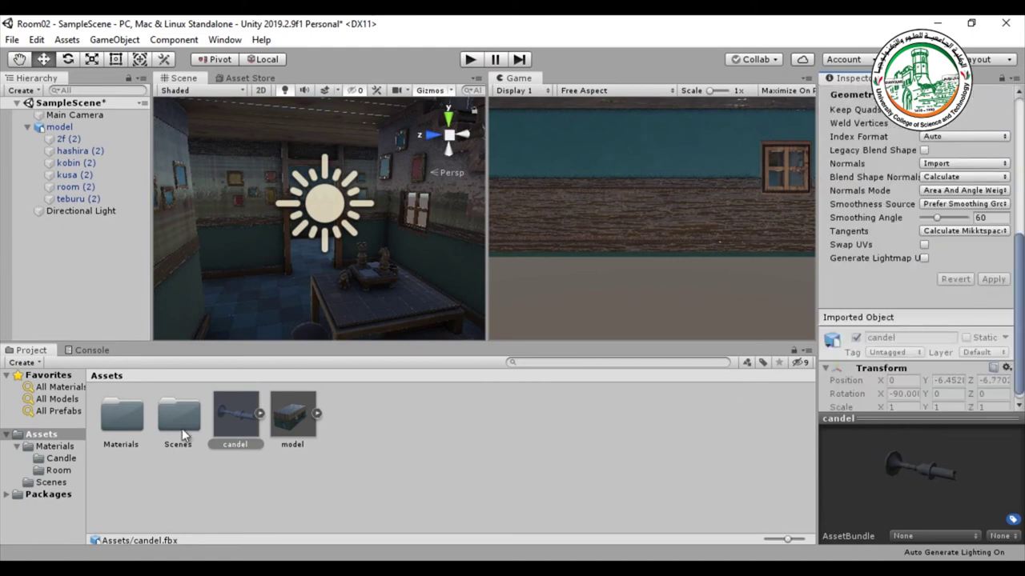
# Step: Add the candel model to the scene near the table and raise it to about Y 0.21
pyautogui.moveTo(230, 419); pyautogui.dragTo(362, 300)
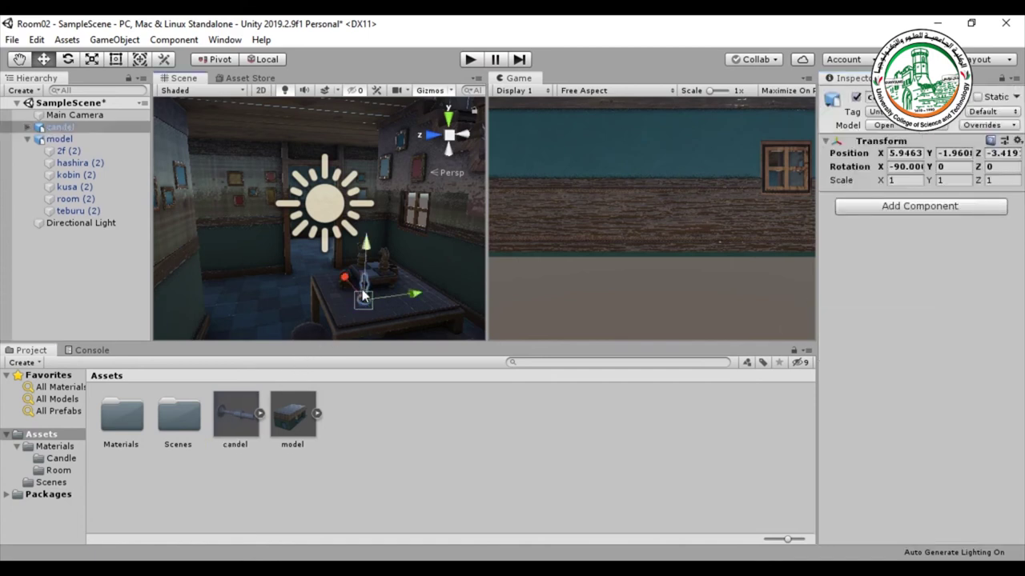
pyautogui.hotkey('shift', 'space')
pyautogui.moveTo(505, 372); pyautogui.dragTo(581, 429, button='right')
pyautogui.moveTo(569, 421); pyautogui.dragTo(549, 305)
pyautogui.moveTo(550, 305); pyautogui.dragTo(613, 411, button='right')
pyautogui.hotkey('shift', 'space')
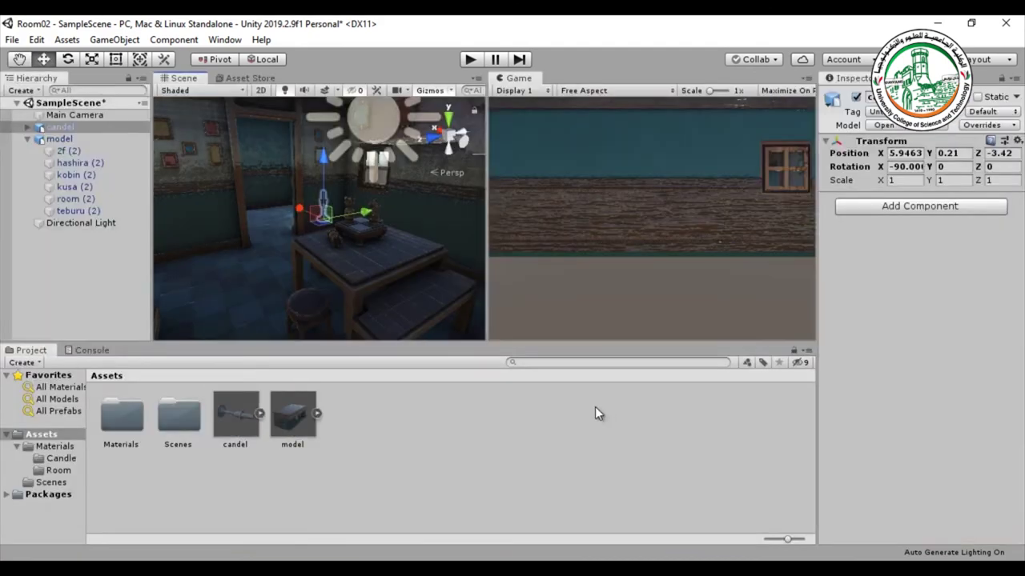
# Step: Show the scene from above in Wireframe shading and move the candel over the table, at about X 0.67, Z -0.75
pyautogui.click(446, 121)
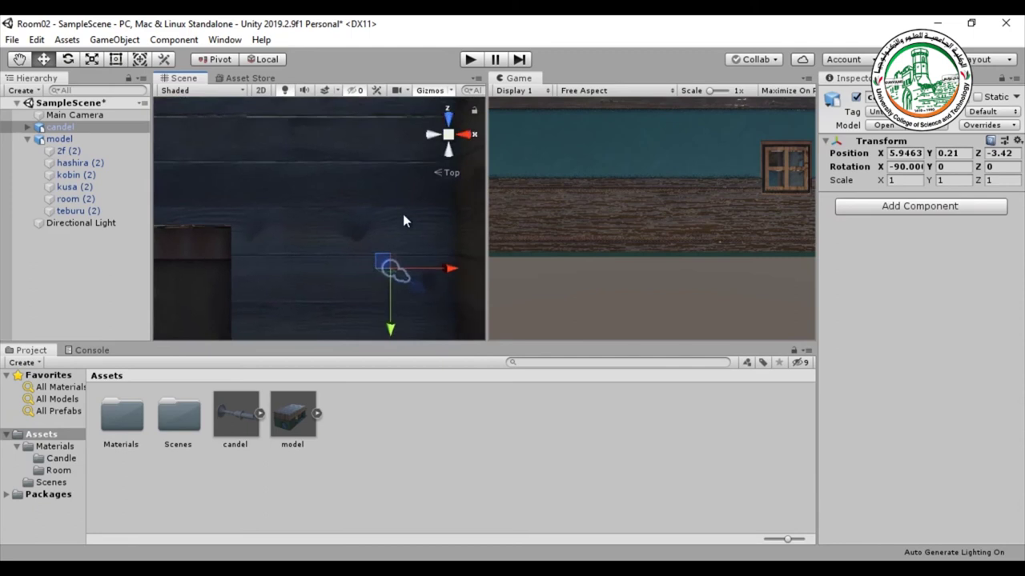
pyautogui.hotkey('shift', 'space')
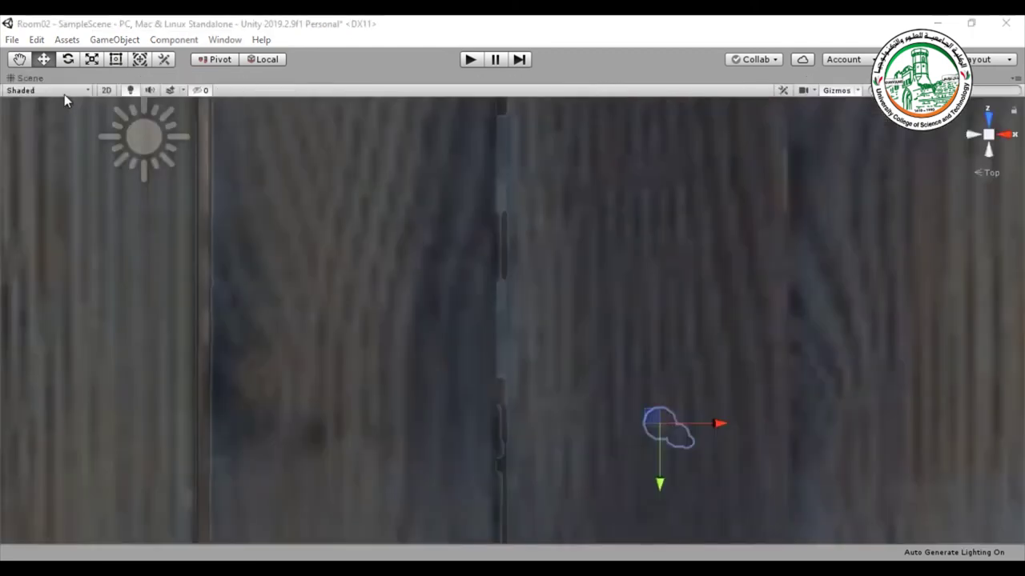
pyautogui.click(64, 95)
pyautogui.click(130, 60)
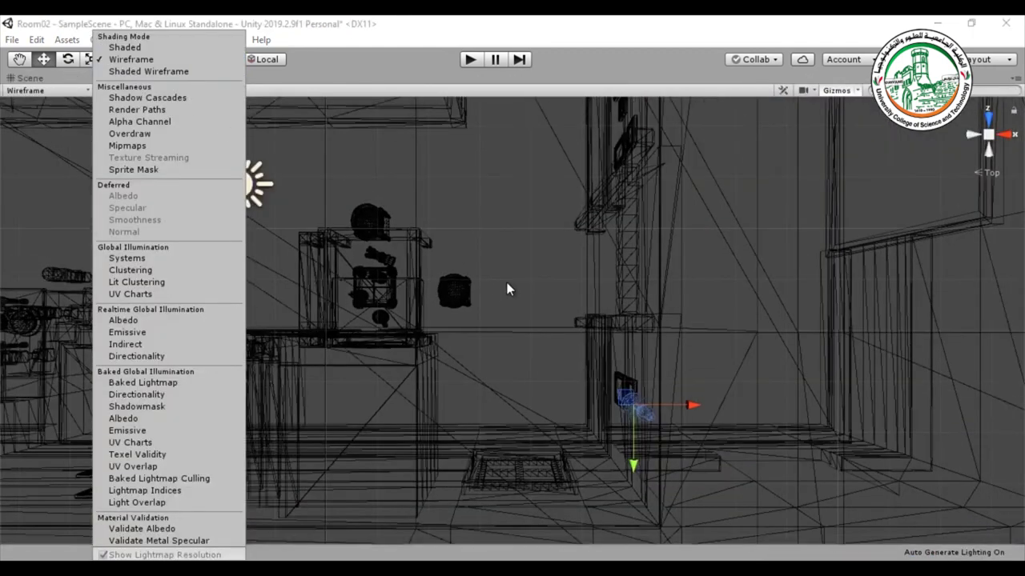
pyautogui.moveTo(605, 390)
pyautogui.mouseDown()
pyautogui.moveTo(525, 369)
pyautogui.moveTo(364, 297)
pyautogui.moveTo(375, 272)
pyautogui.mouseUp()
# Step: Raise the candel to tabletop height, about Y 1.52, using the back view, and return the scene to Shaded display
pyautogui.click(987, 153)
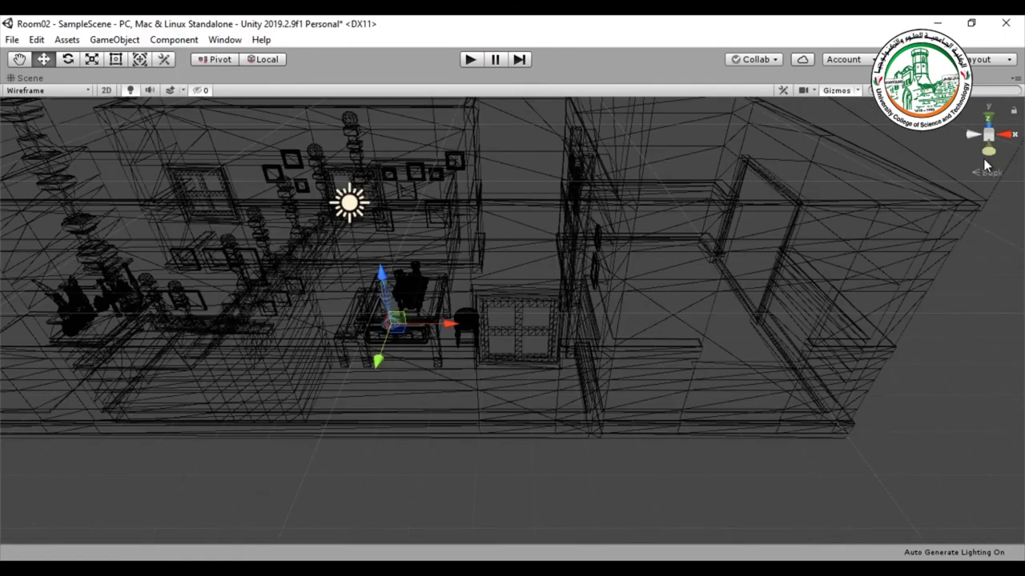
pyautogui.moveTo(387, 309); pyautogui.dragTo(390, 246)
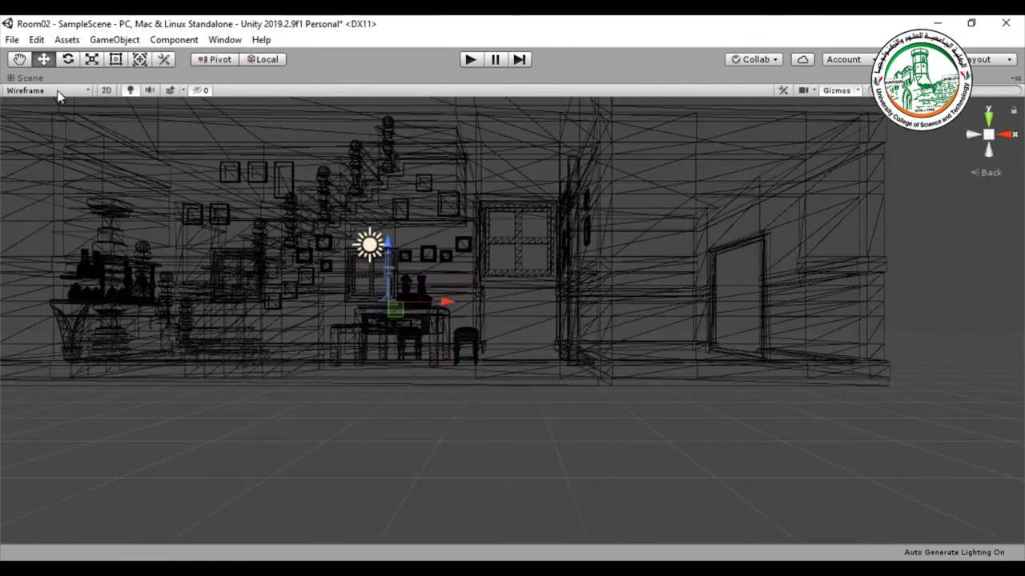
pyautogui.click(58, 91)
pyautogui.click(124, 48)
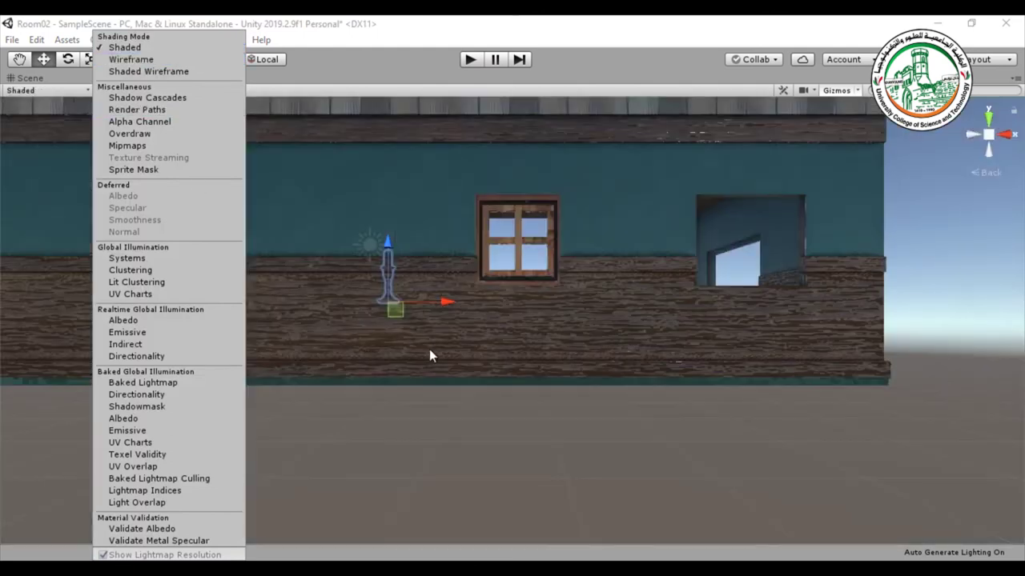
pyautogui.hotkey('shift', 'space')
pyautogui.moveTo(356, 289)
pyautogui.keyDown('alt'); pyautogui.mouseDown()
pyautogui.moveTo(306, 302)
pyautogui.moveTo(556, 349)
pyautogui.moveTo(709, 332)
pyautogui.moveTo(674, 322)
pyautogui.mouseUp(); pyautogui.keyUp('alt')
pyautogui.press('f')
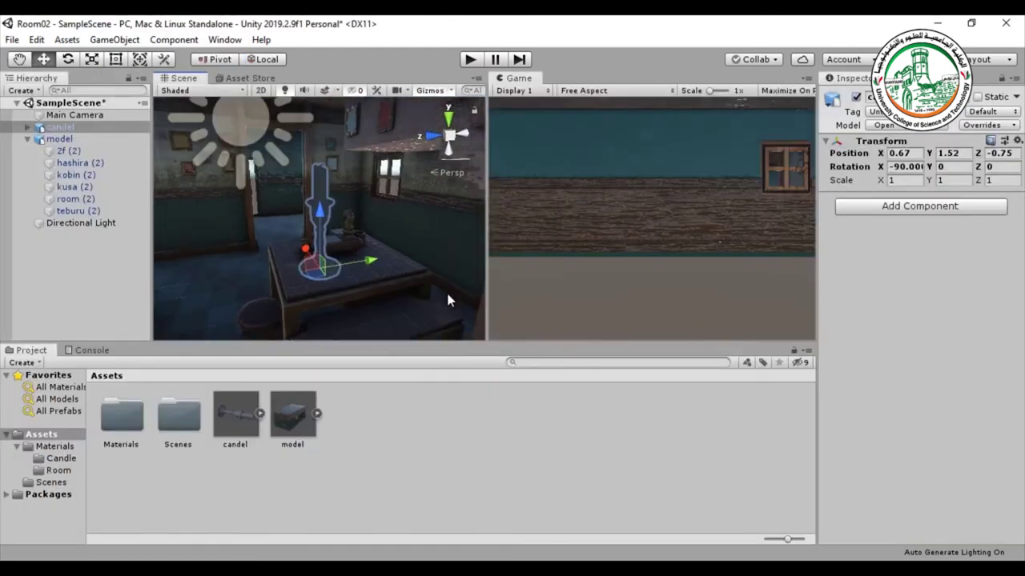
pyautogui.click(259, 242)
pyautogui.press('f')
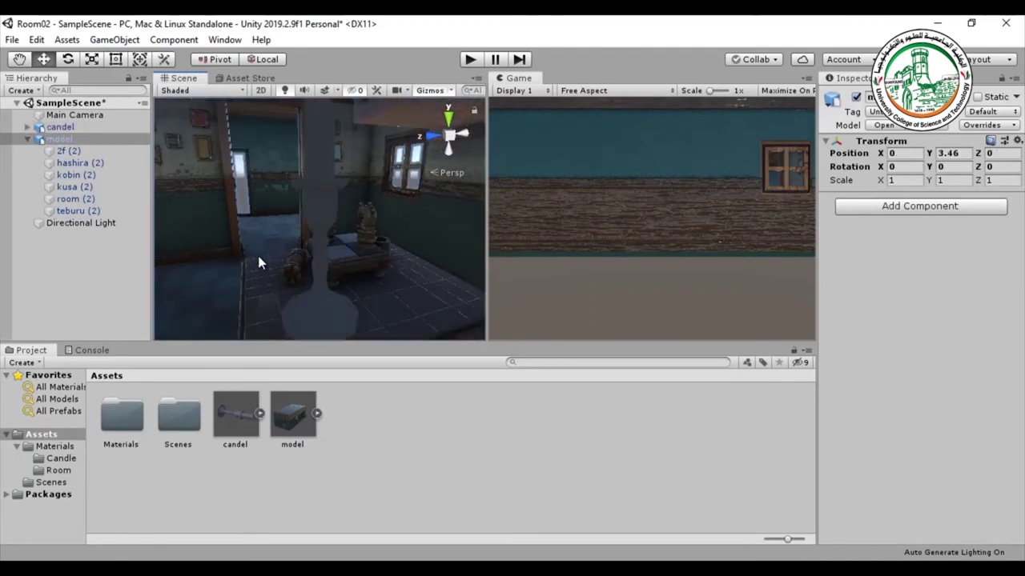
pyautogui.click(319, 211)
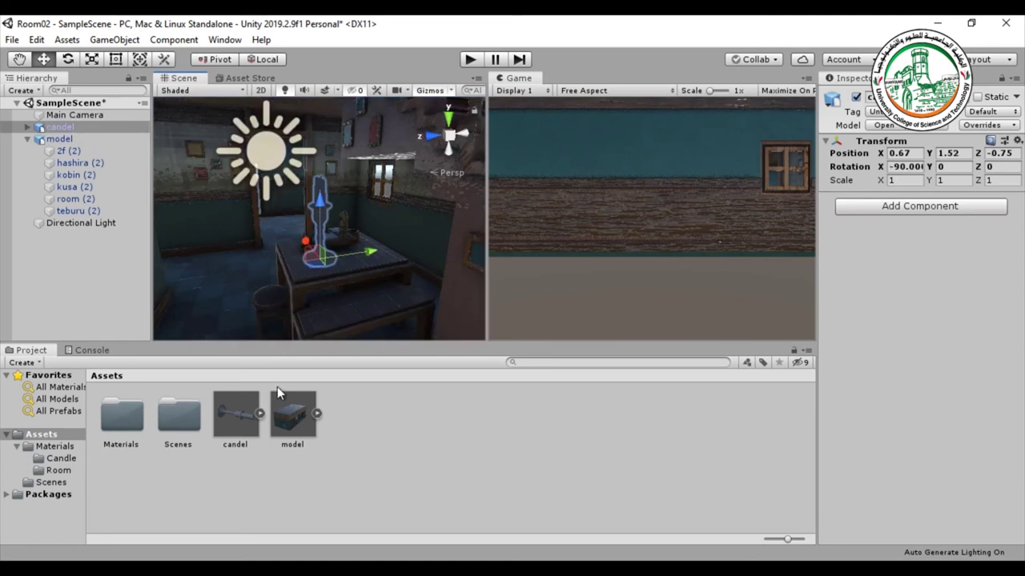
# Step: Assign the candle's base color texture from Materials/Candle to the Albedo map of the lambert2 material
pyautogui.doubleClick(111, 416)
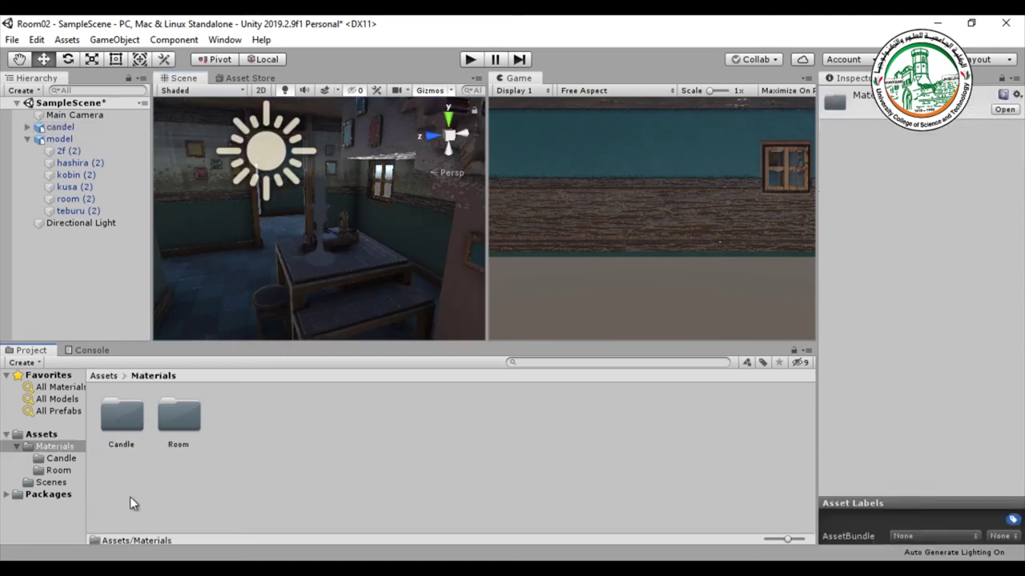
pyautogui.doubleClick(121, 421)
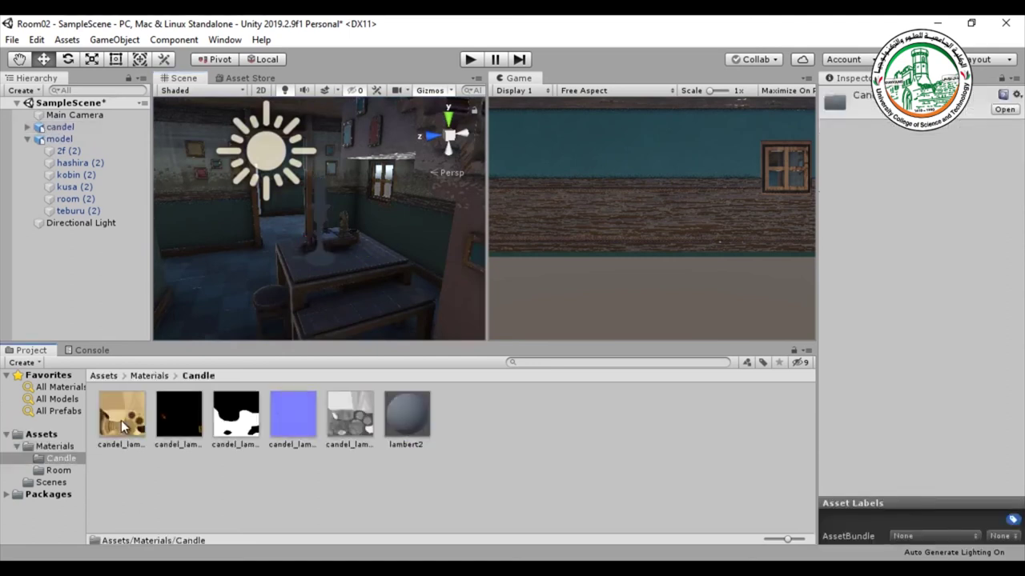
pyautogui.click(406, 420)
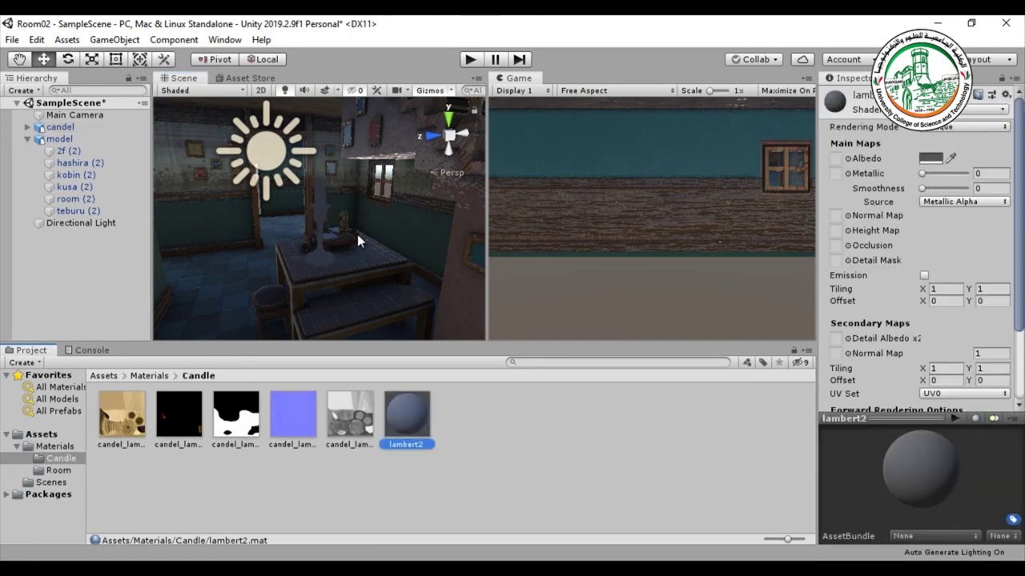
pyautogui.moveTo(114, 424); pyautogui.dragTo(834, 157)
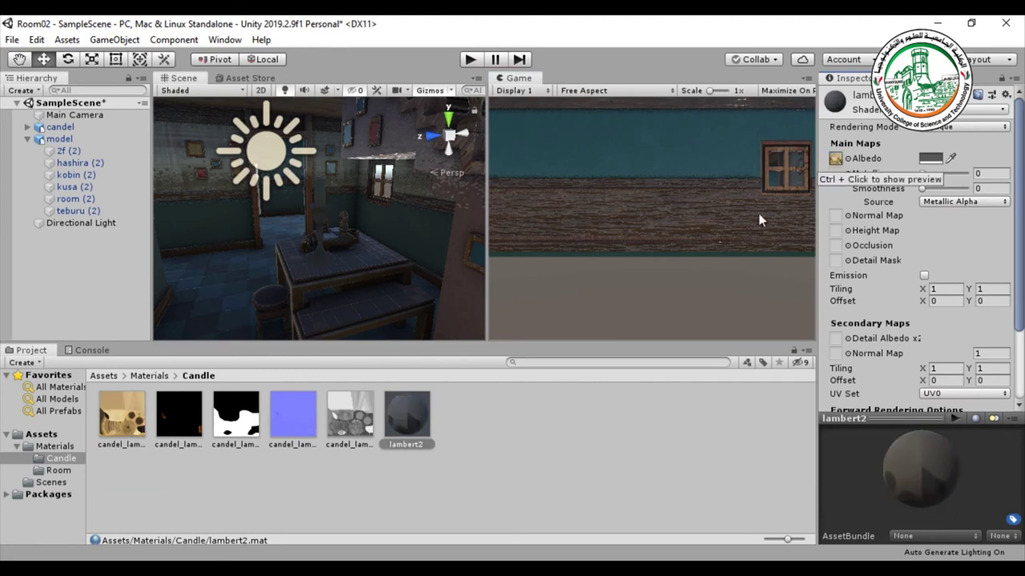
# Step: Assign the candel_lambert2_Metallic texture to lambert2's Metallic map and the blue normal texture to its Normal Map
pyautogui.click(178, 430)
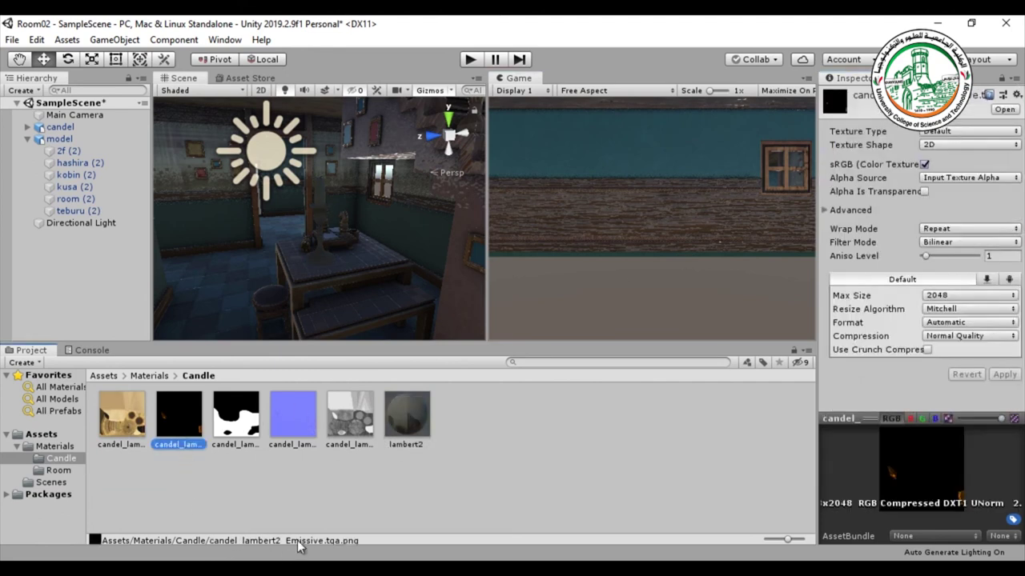
pyautogui.click(396, 426)
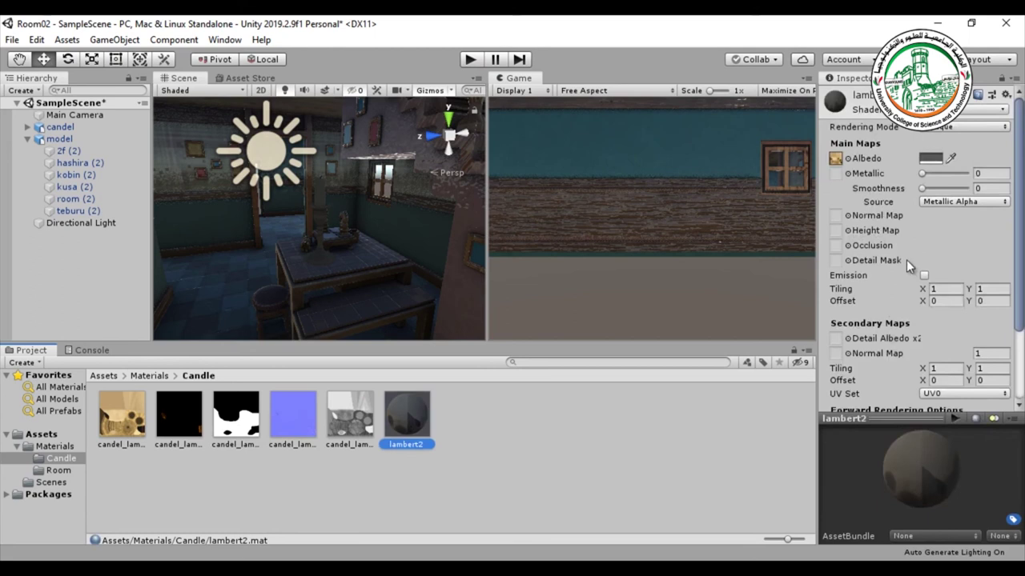
pyautogui.moveTo(816, 252); pyautogui.dragTo(730, 252)
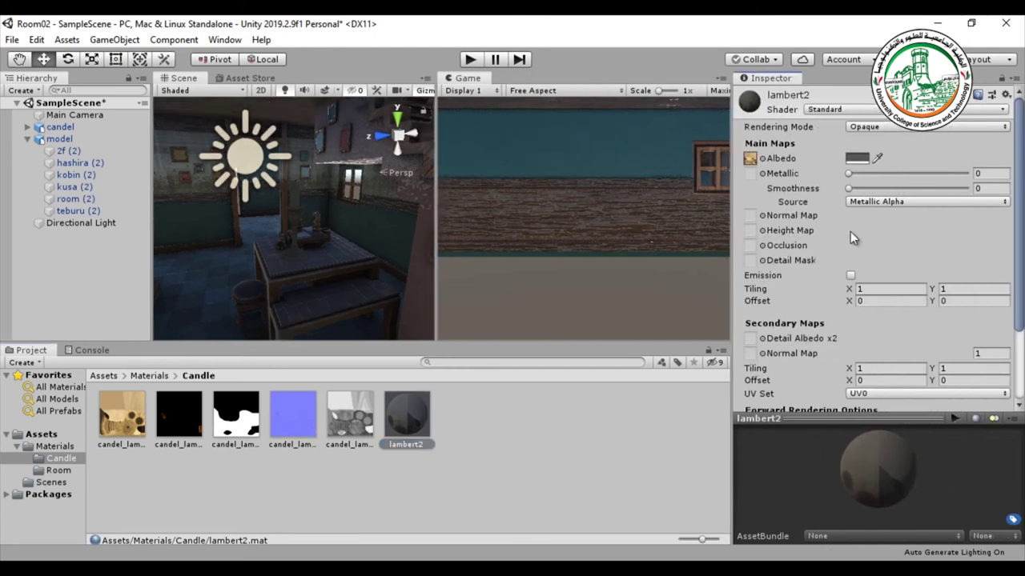
pyautogui.click(240, 416)
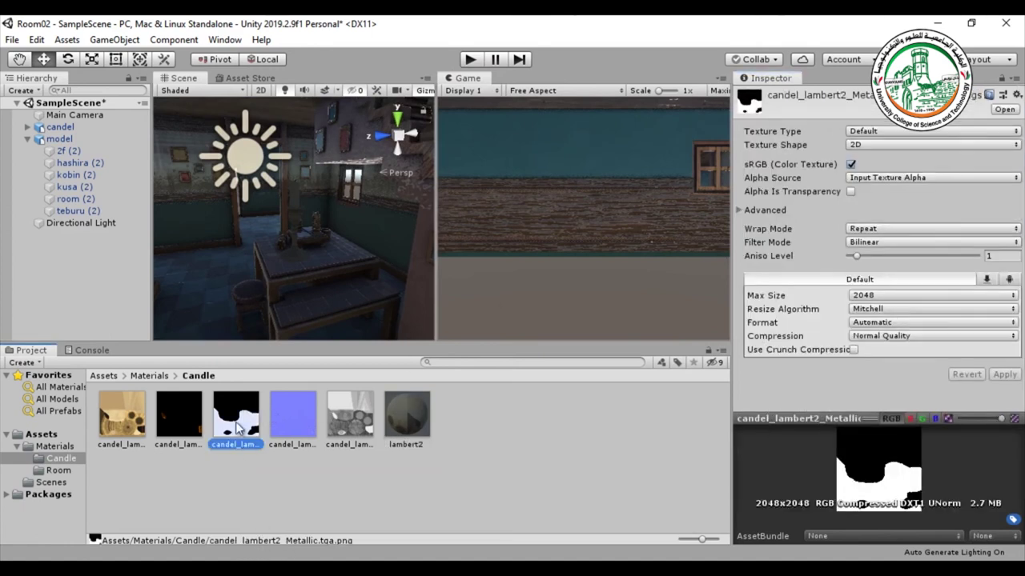
pyautogui.click(417, 420)
pyautogui.moveTo(233, 423); pyautogui.dragTo(757, 173)
pyautogui.moveTo(304, 425); pyautogui.dragTo(751, 218)
# Step: Fix the normal texture's type as a normal map and enable Emission on lambert2 with the candel_lambert2_Emissive texture as its color map
pyautogui.click(346, 442)
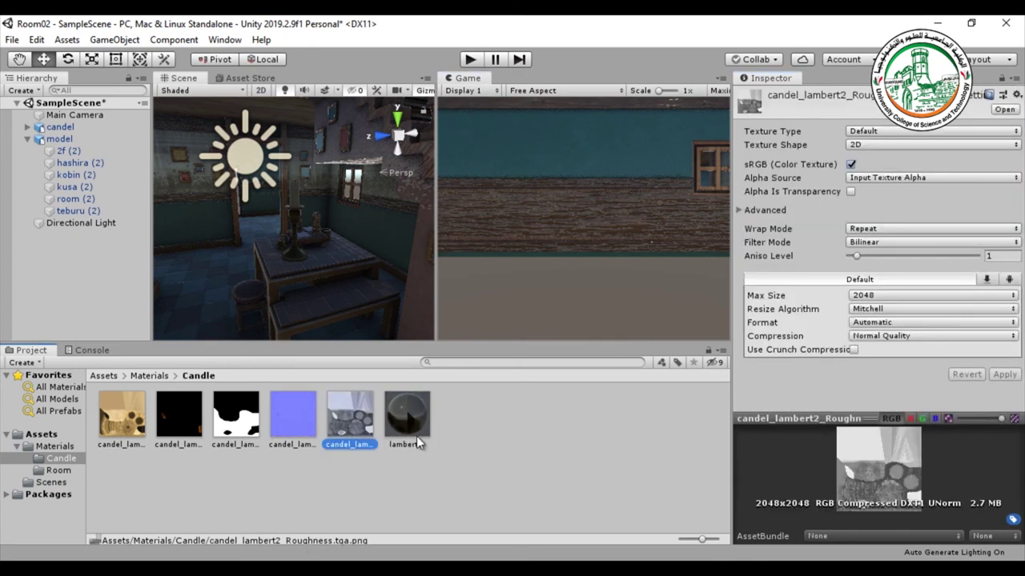
pyautogui.click(424, 416)
pyautogui.click(166, 437)
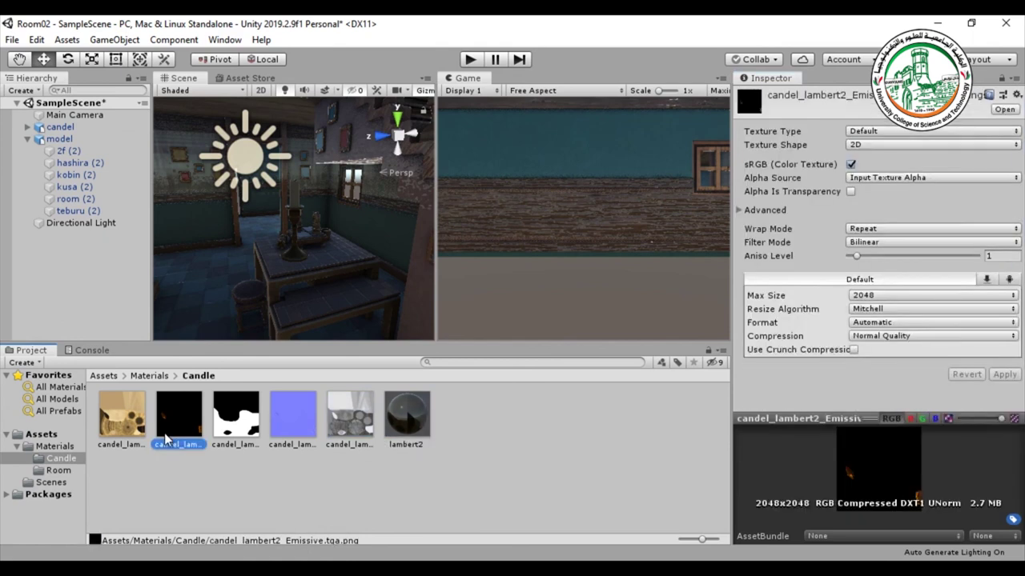
pyautogui.click(406, 423)
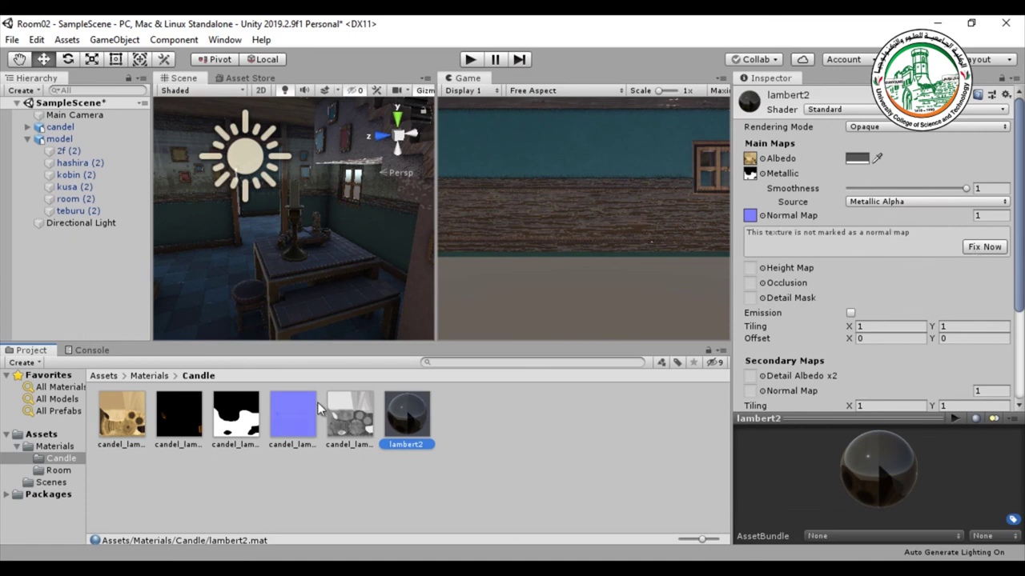
pyautogui.click(985, 248)
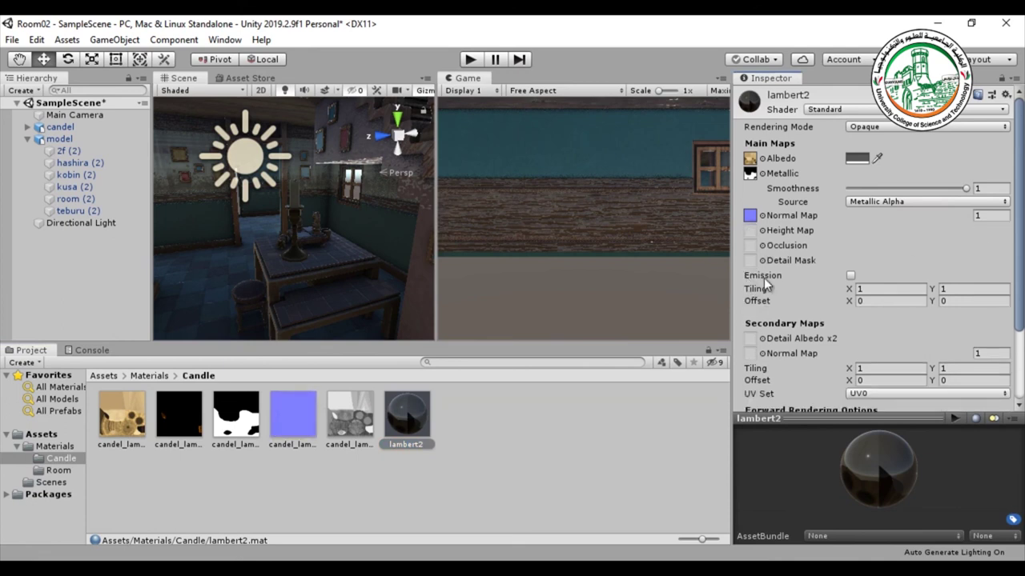
pyautogui.click(850, 276)
pyautogui.moveTo(193, 424); pyautogui.dragTo(750, 287)
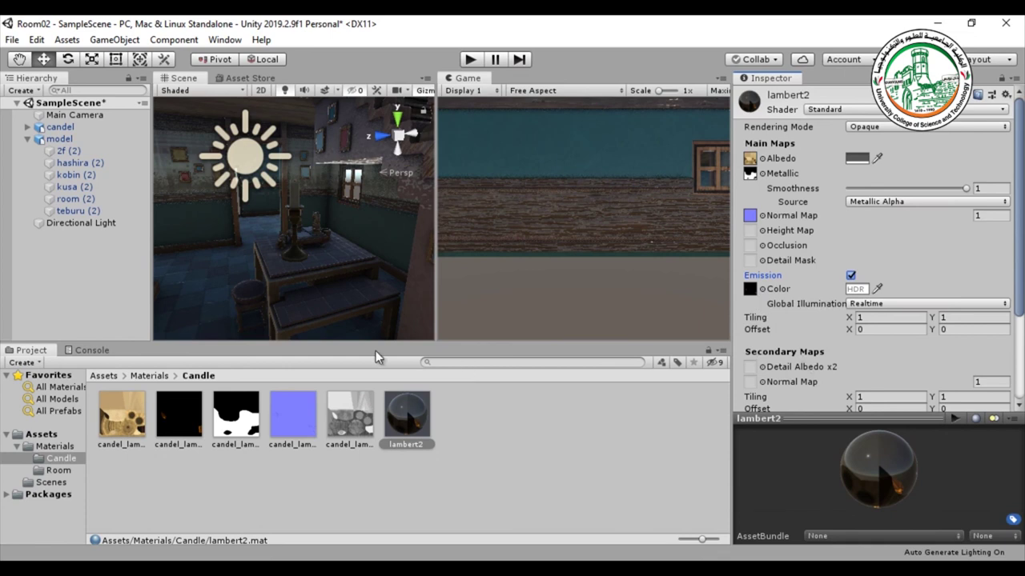
# Step: Enlarge the scene view area and lower the candel onto the tabletop at about Y 1.407
pyautogui.click(332, 351)
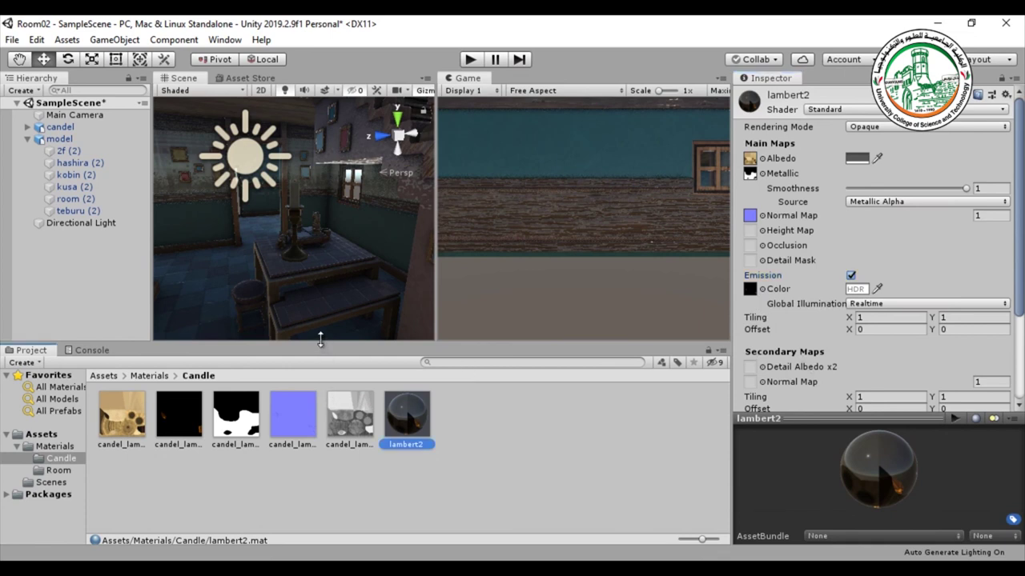
pyautogui.click(89, 350)
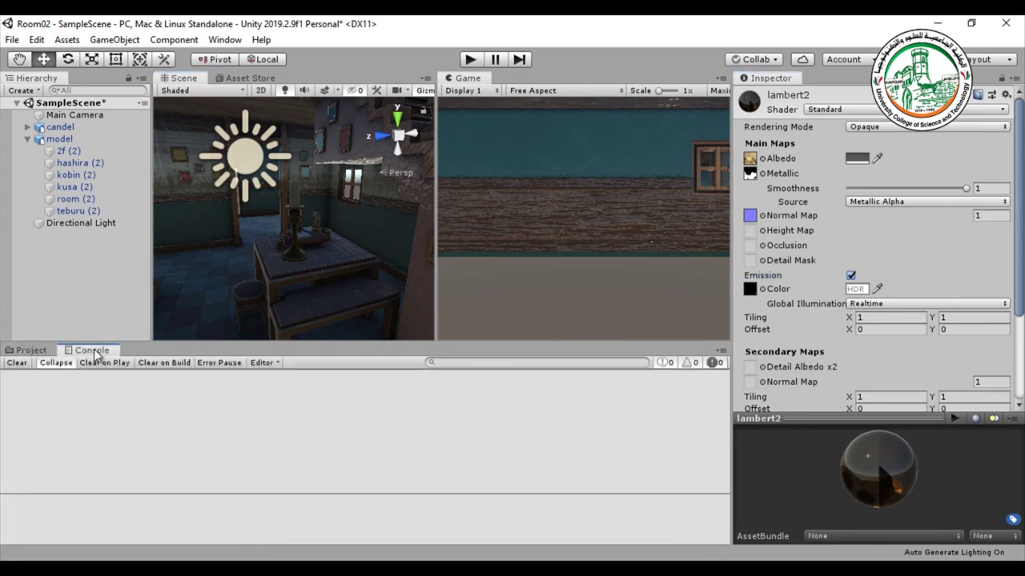
pyautogui.moveTo(181, 344); pyautogui.dragTo(160, 456)
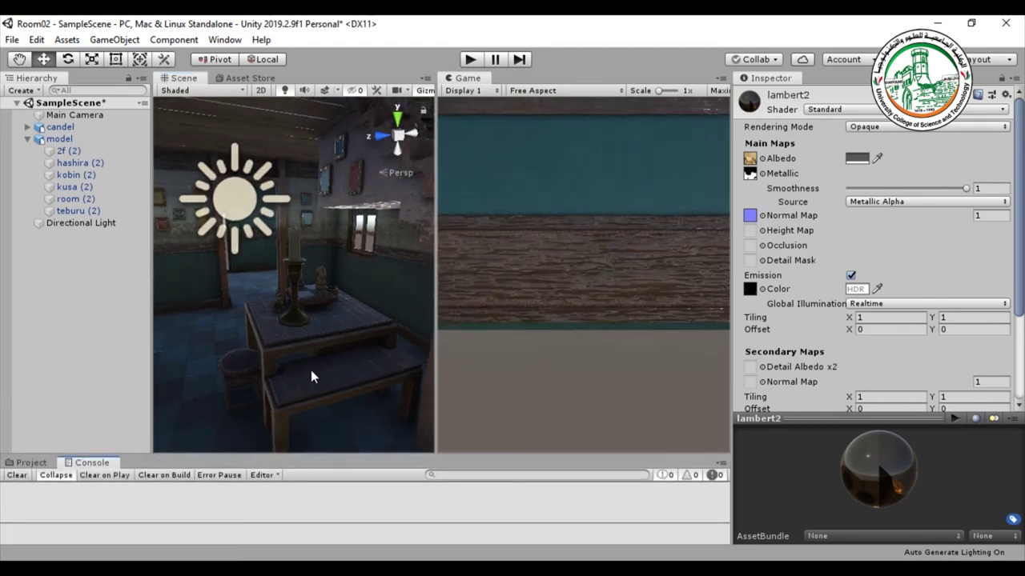
pyautogui.scroll(5, 323, 362)
pyautogui.scroll(-5, 324, 363)
pyautogui.keyDown('alt'); pyautogui.moveTo(324, 363); pyautogui.dragTo(333, 431); pyautogui.keyUp('alt')
pyautogui.click(299, 253)
pyautogui.scroll(-4, 336, 304)
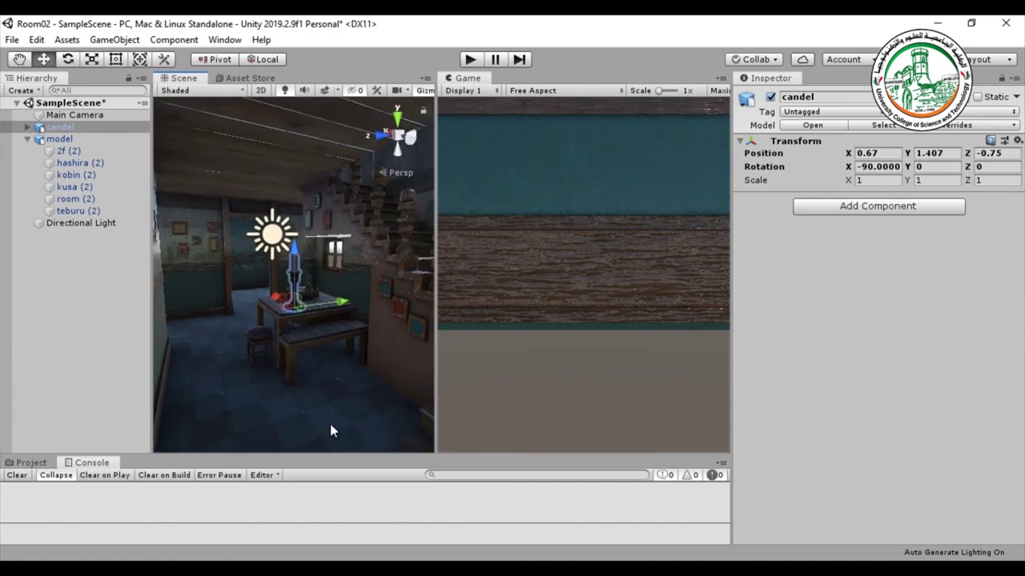